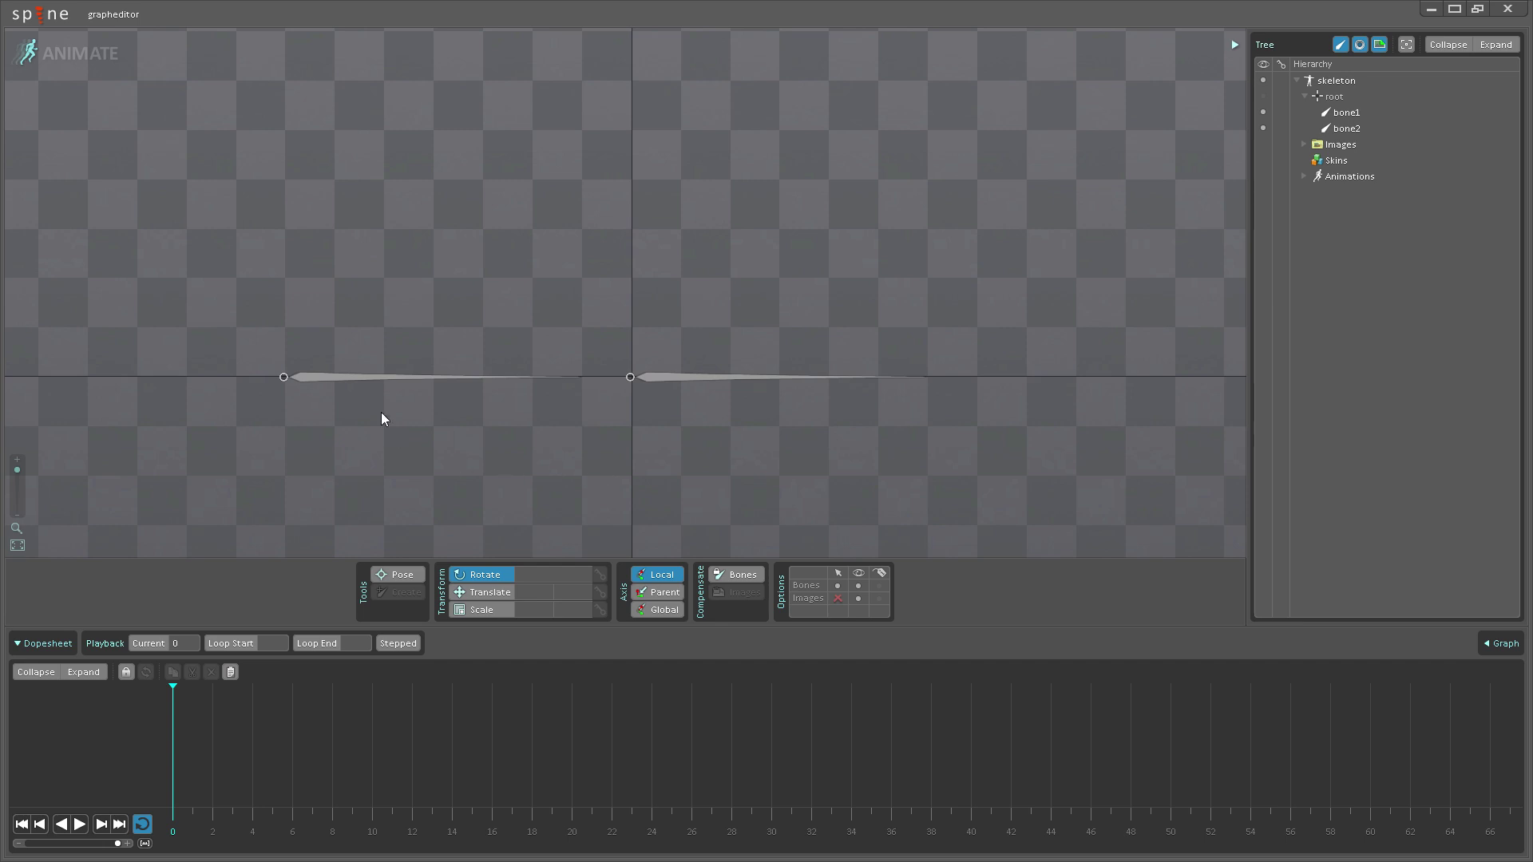
Step: Key both bones' rotation at frame 0, then rotate them 90° upright and key them at frame 20
drag(295, 294, 725, 413)
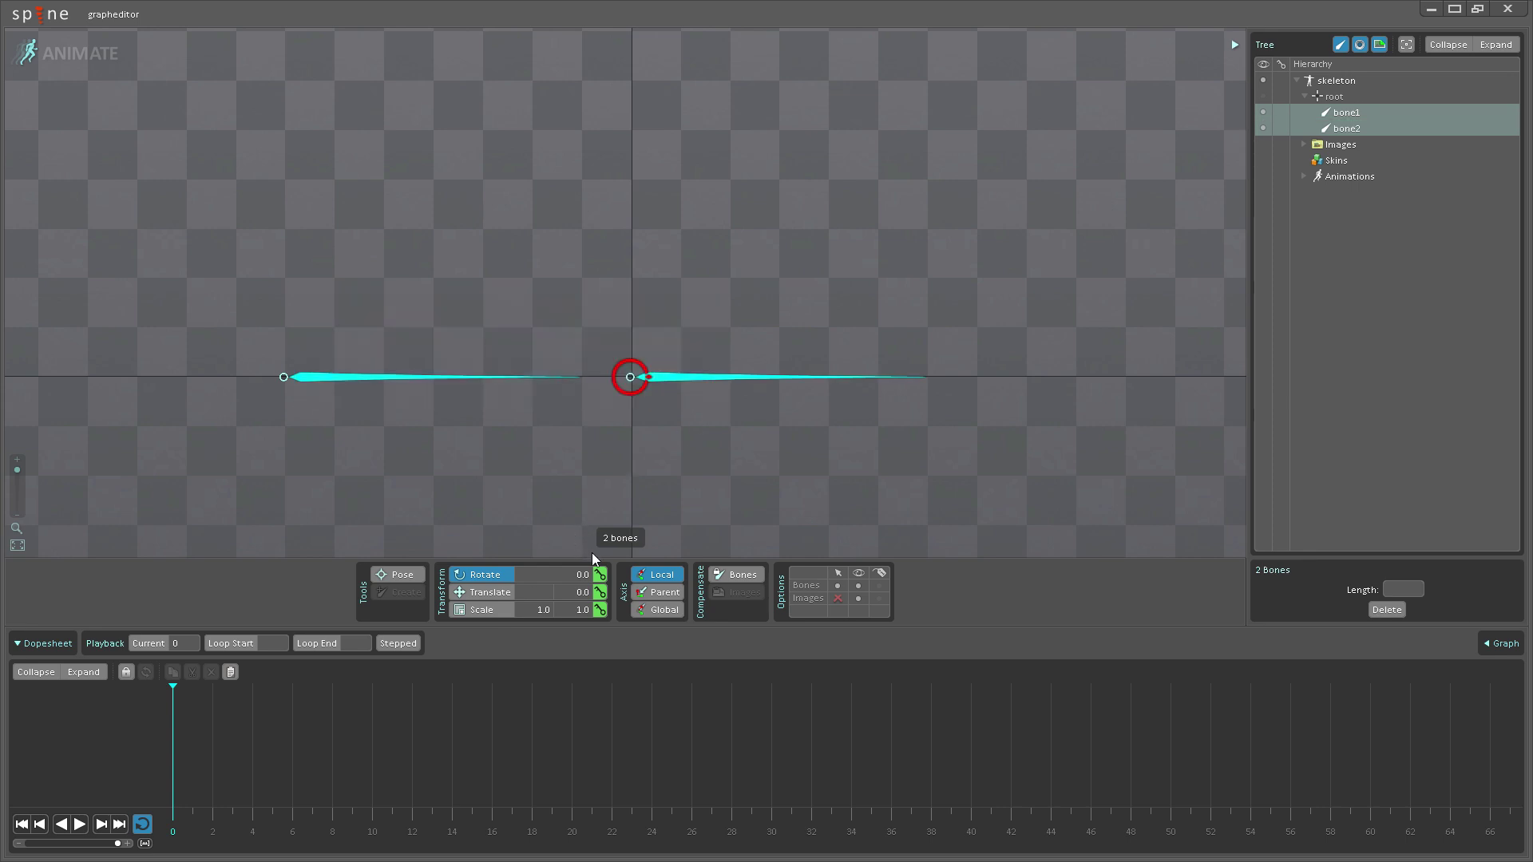
click(600, 574)
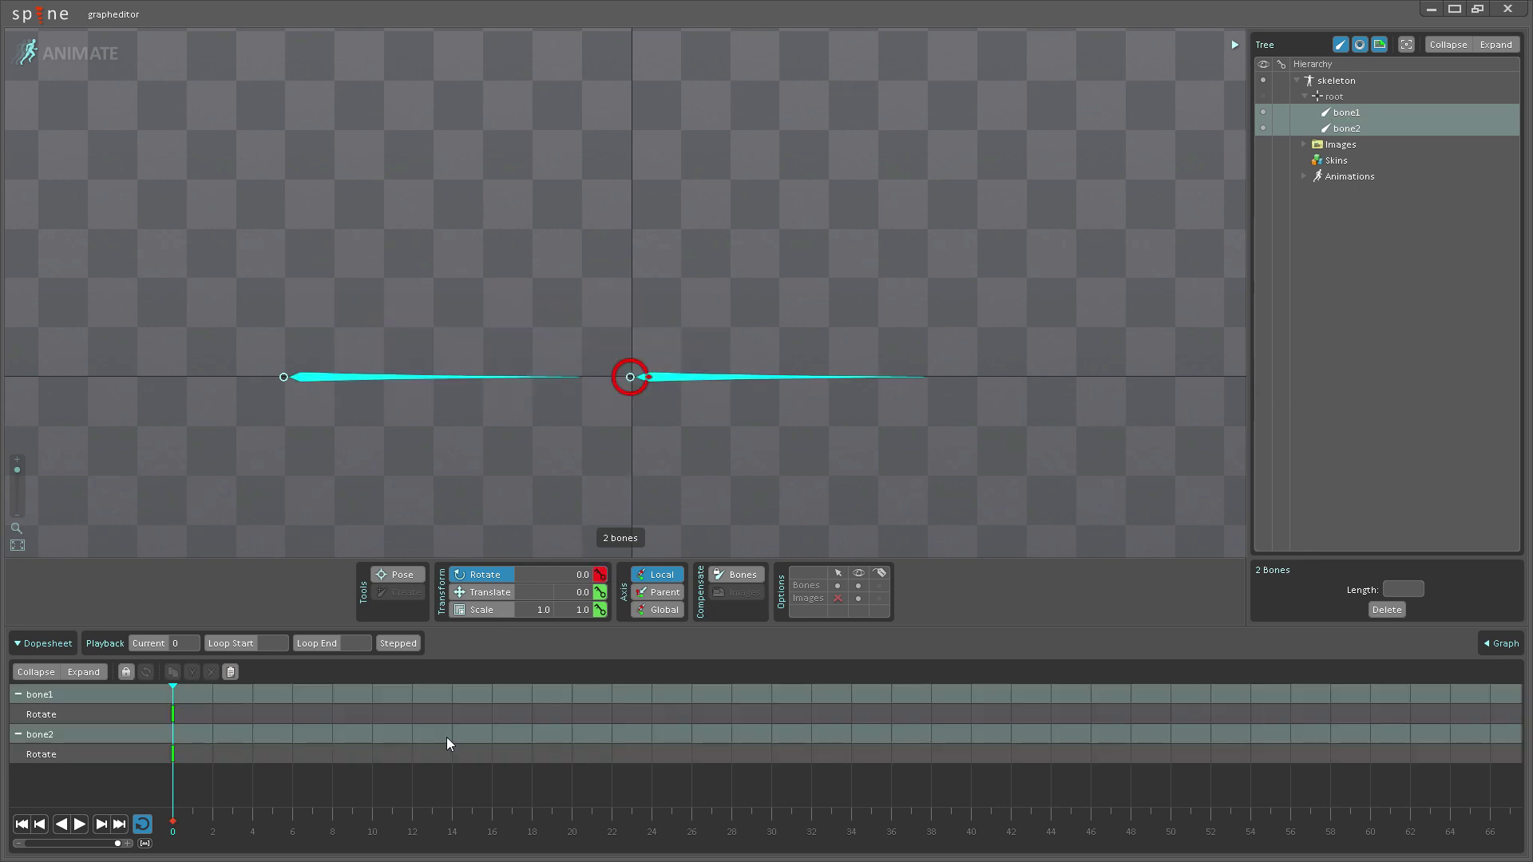
drag(432, 832, 572, 832)
drag(832, 467, 662, 309)
click(599, 575)
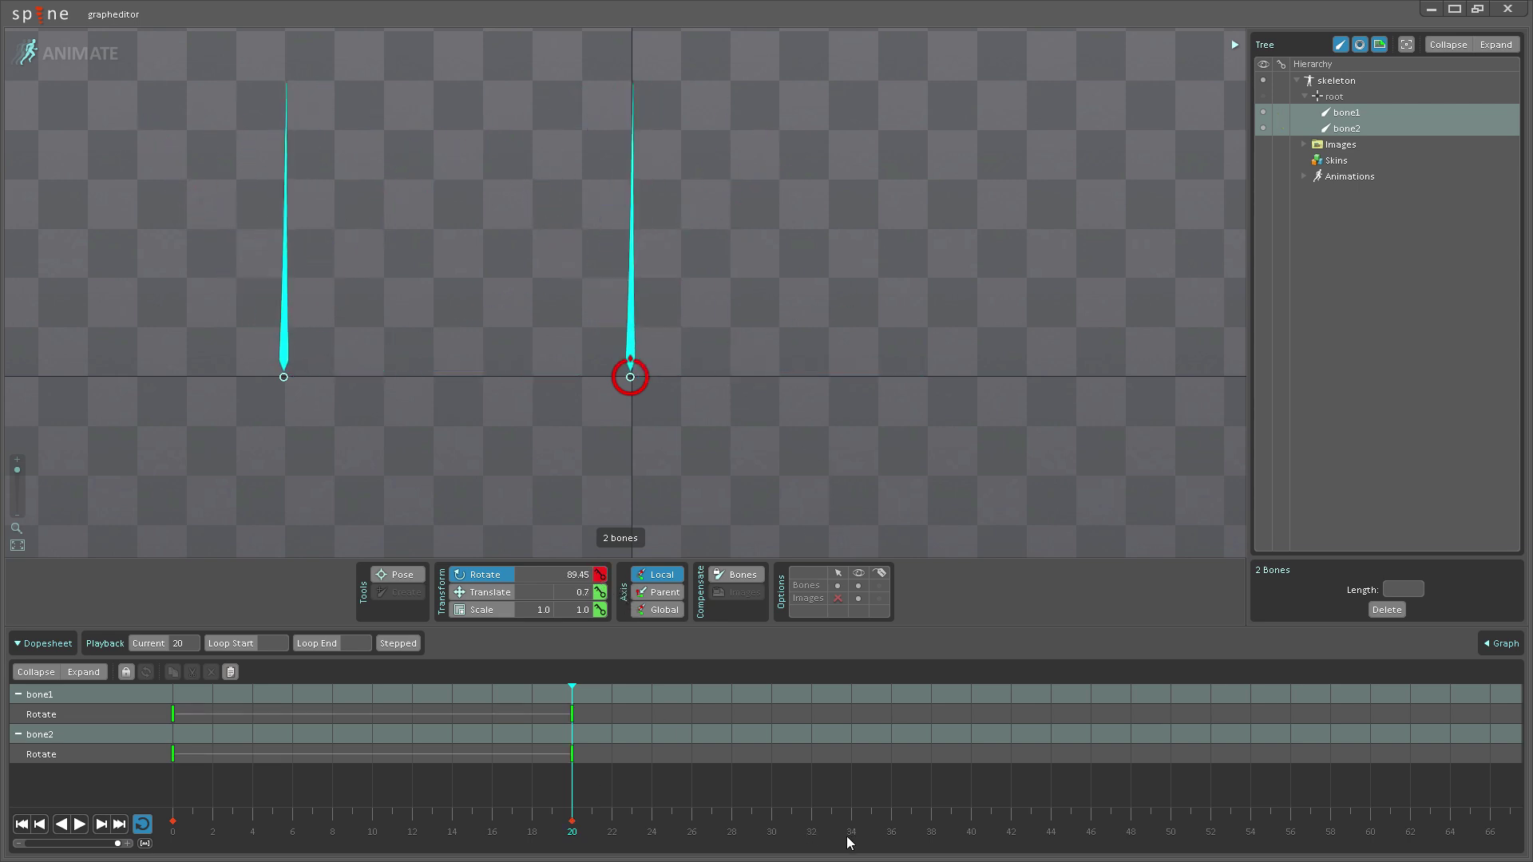
Step: Copy the frame-0 rotation keys and paste them at frame 40
drag(849, 842, 971, 837)
click(172, 713)
click(172, 672)
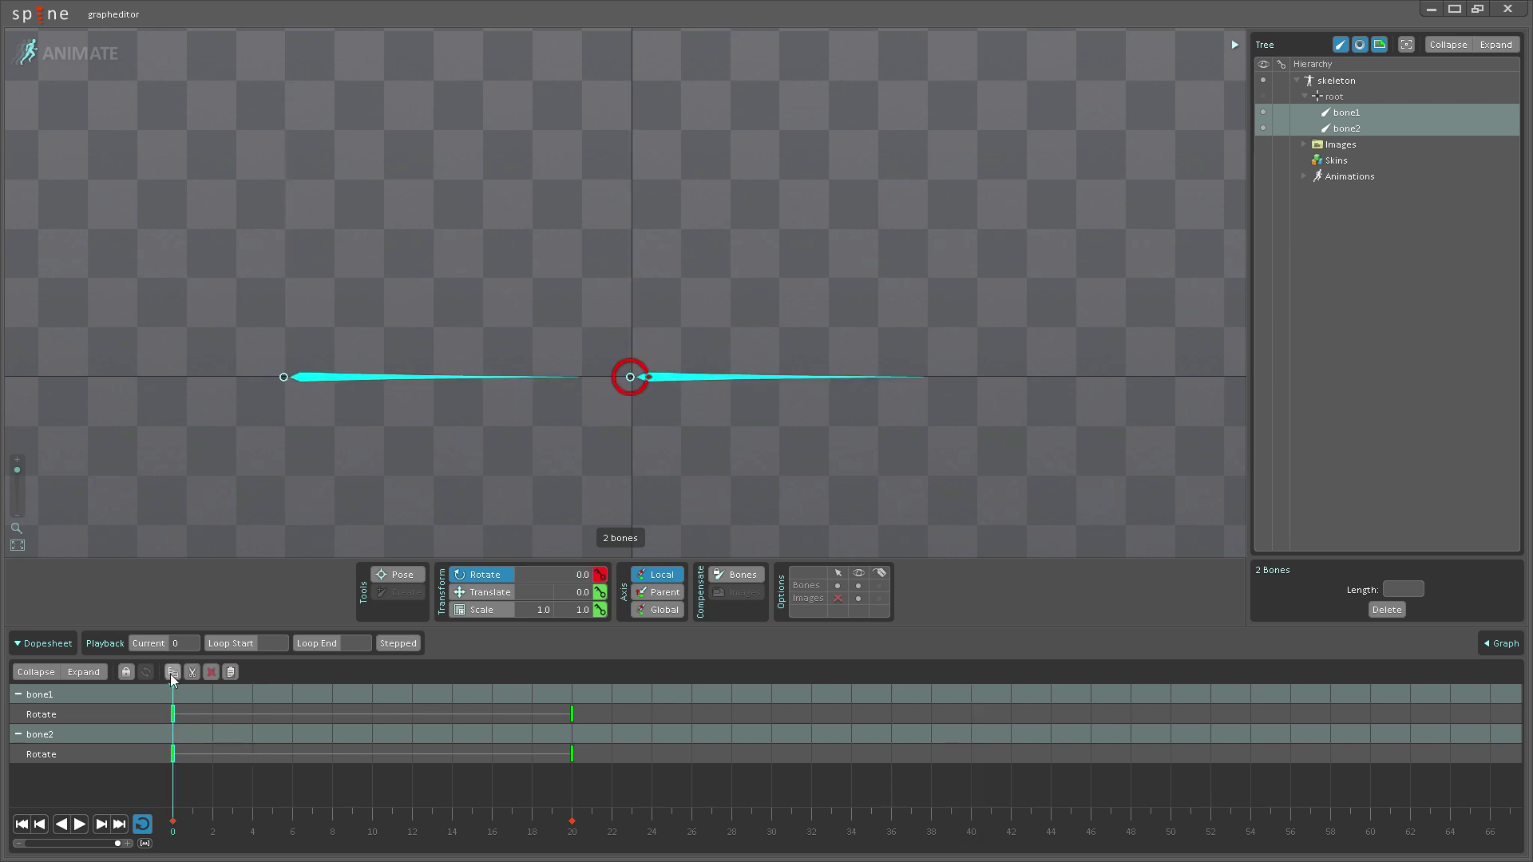
click(972, 831)
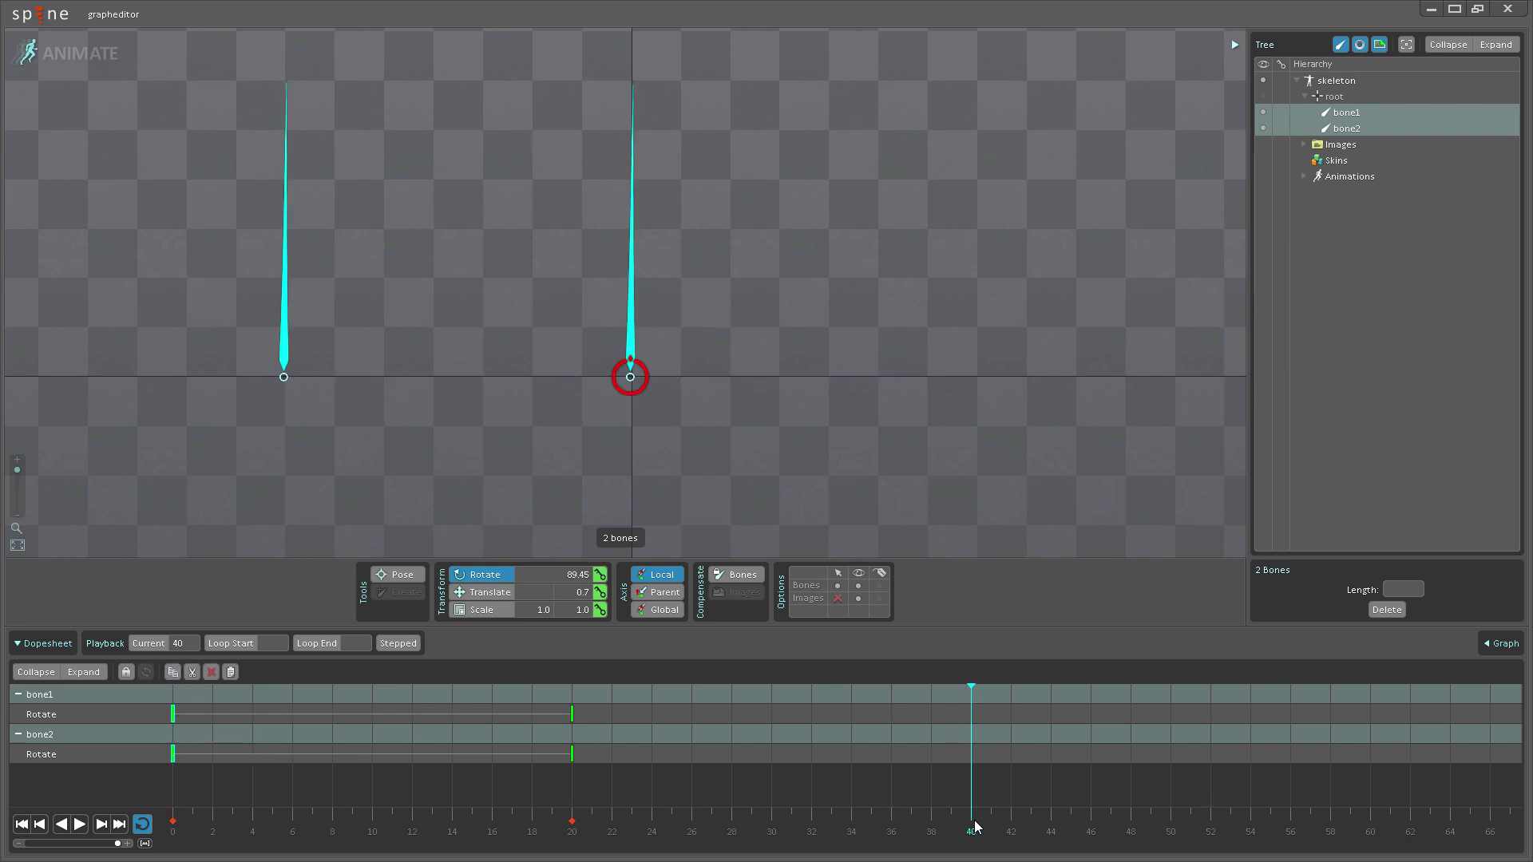
click(231, 672)
Step: Play and scrub the swing from the start, then clear the bone selection
click(173, 827)
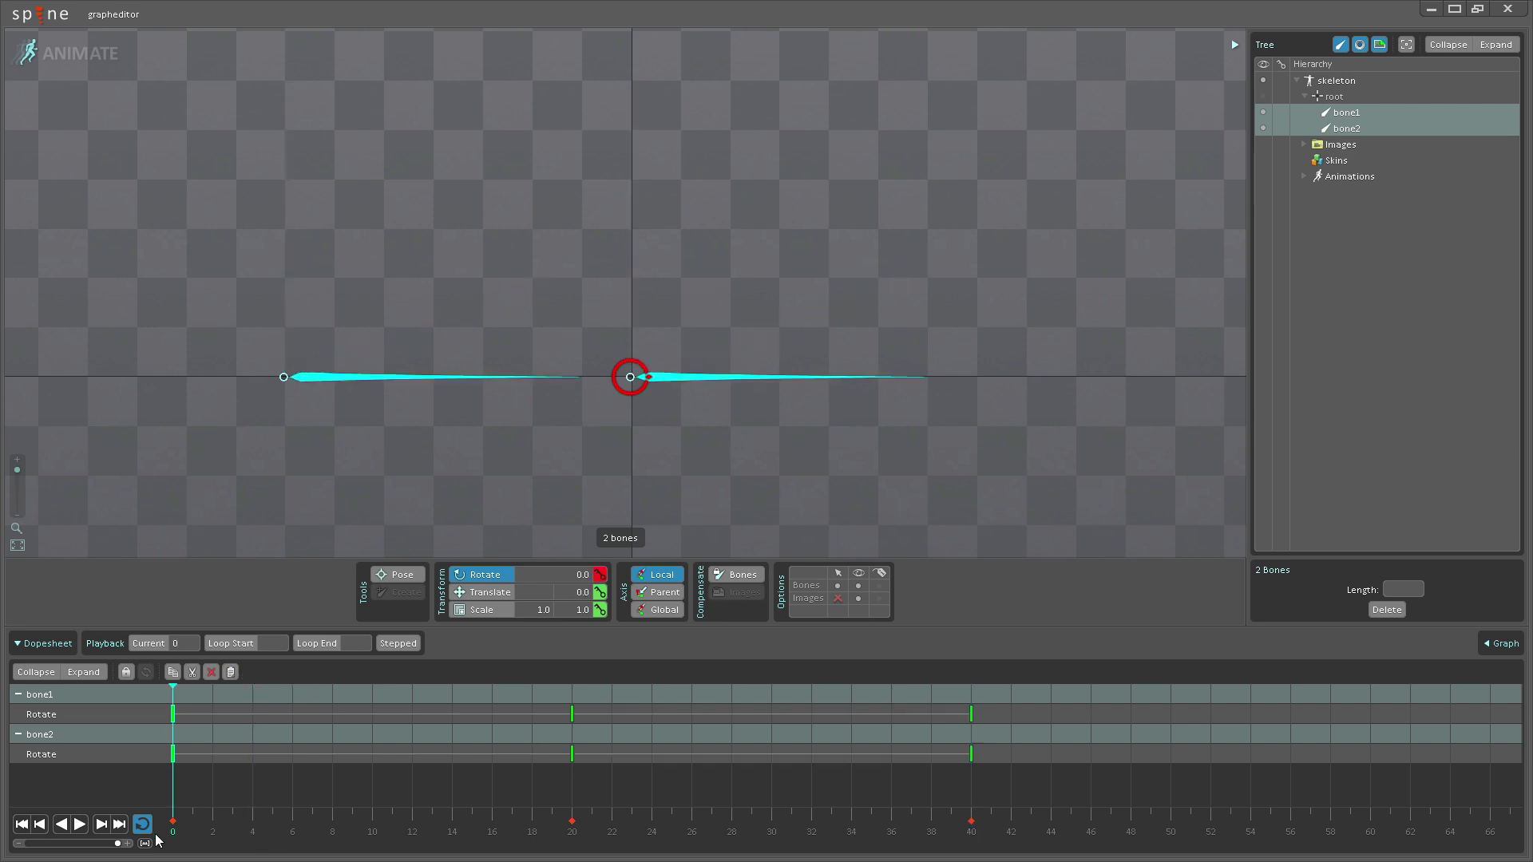
click(79, 824)
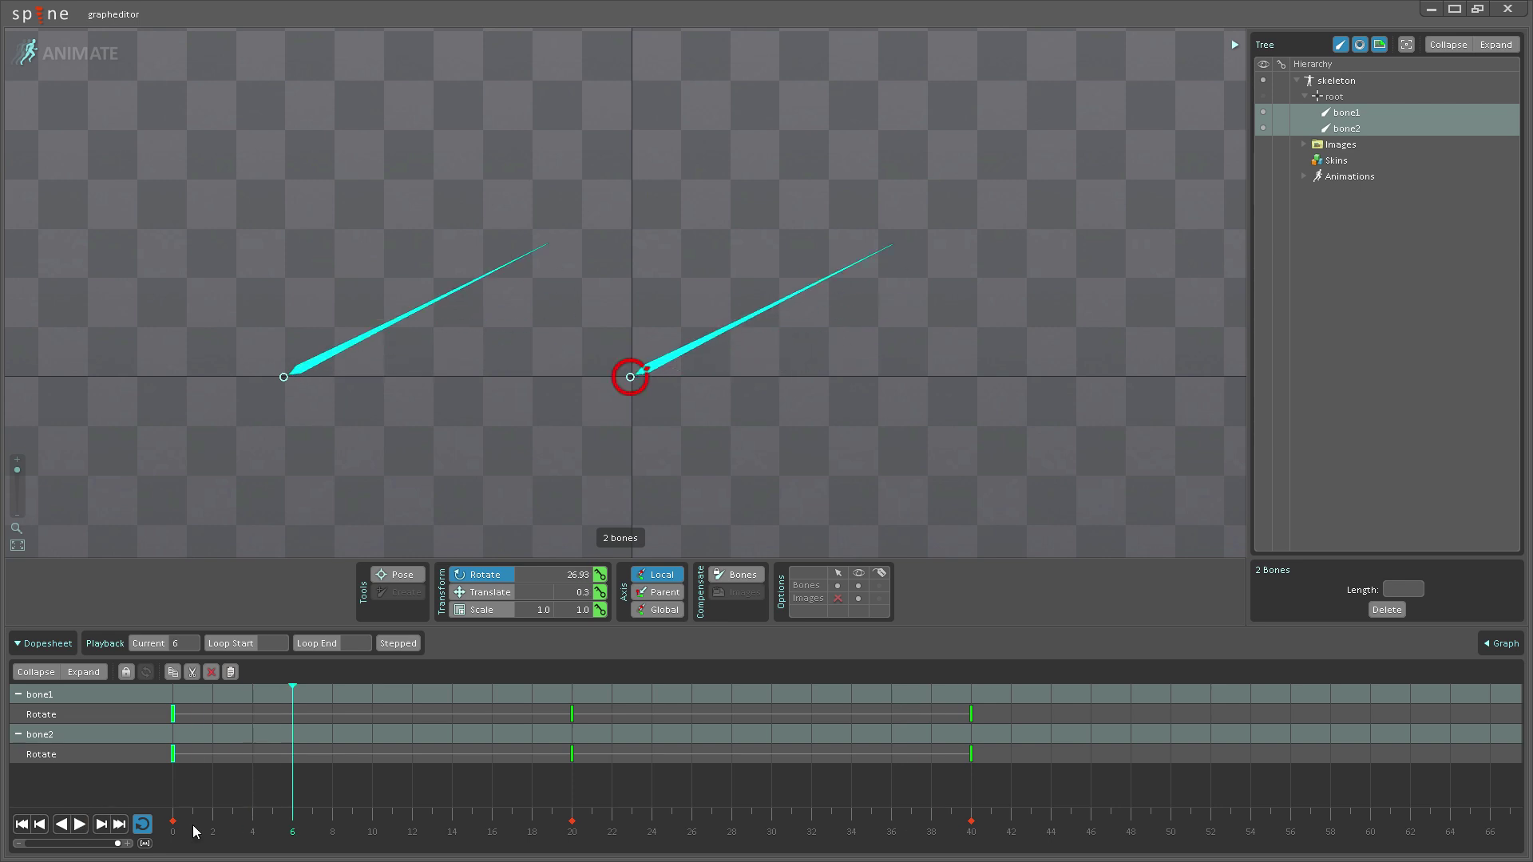
mouse_move(168, 830)
mouse_down()
mouse_move(459, 844)
mouse_move(172, 846)
mouse_up()
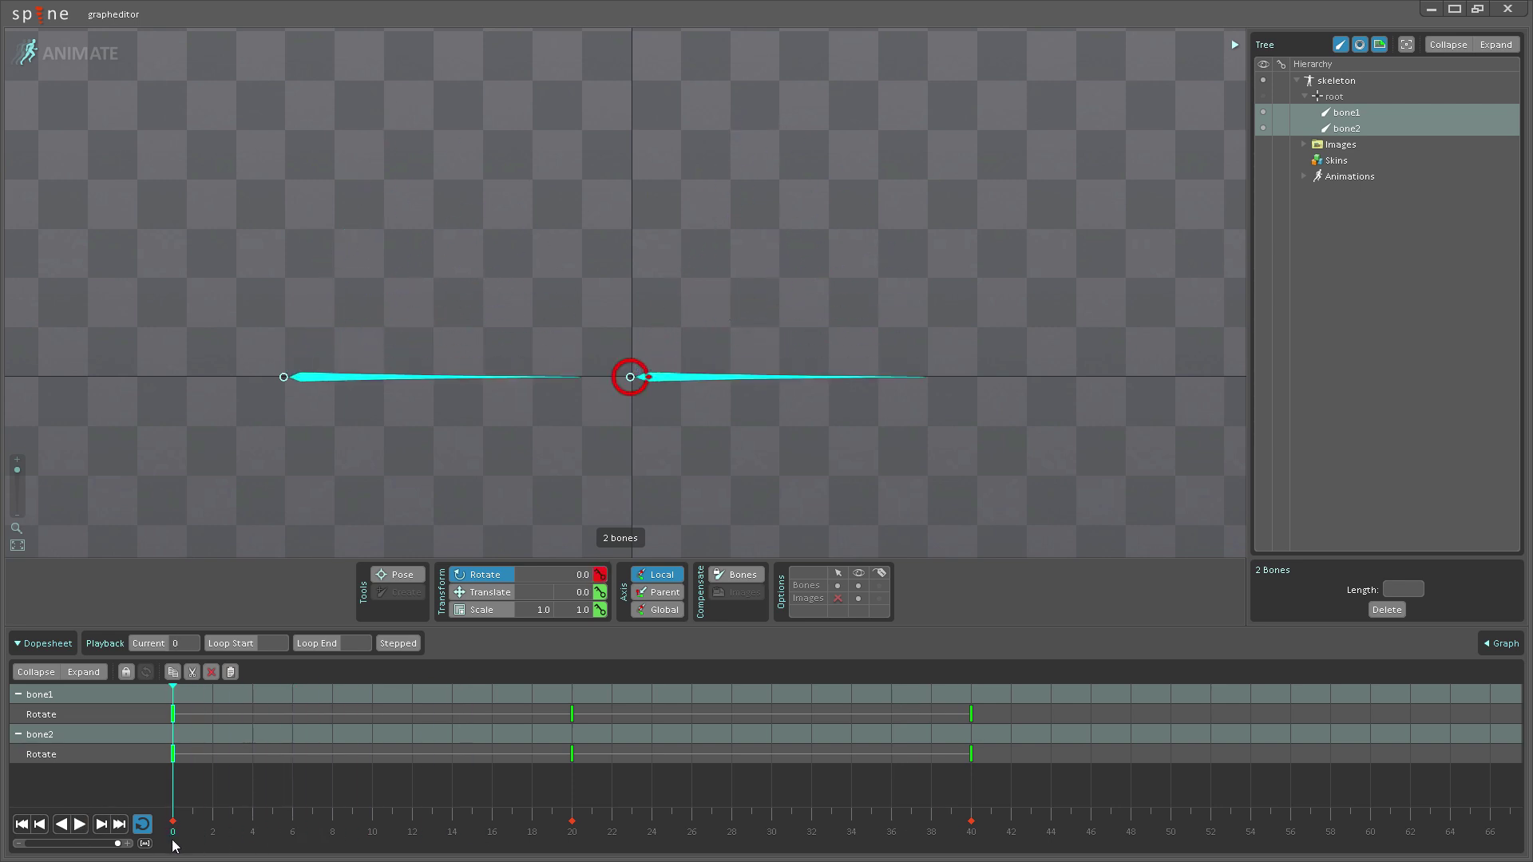
click(562, 463)
Step: Set bone1's frame-0 rotation key to Bezier with inward handles for ease-in/ease-out, then play
click(743, 377)
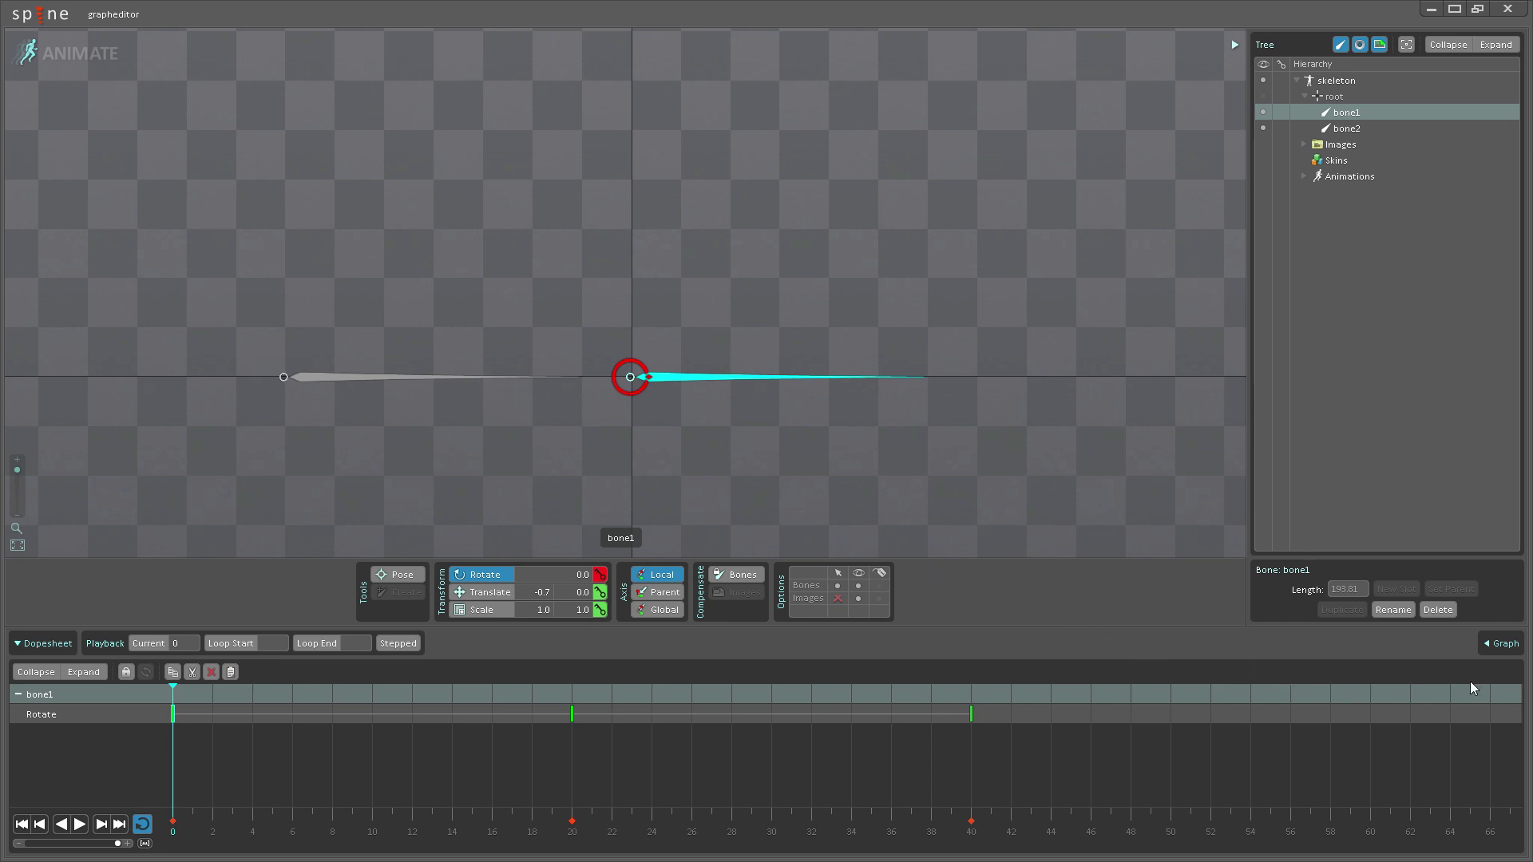
click(1503, 653)
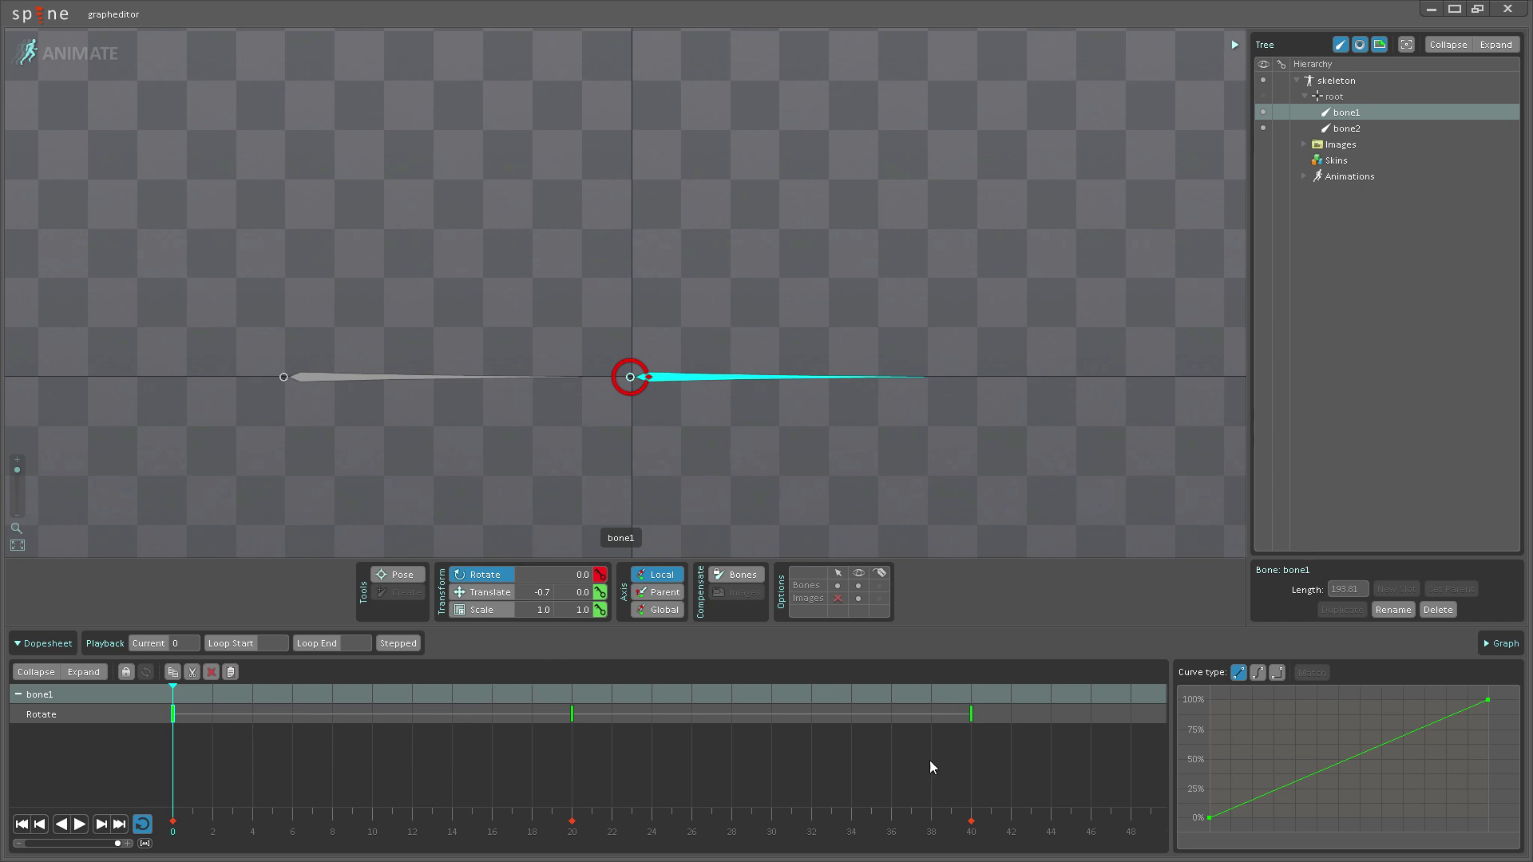
click(1258, 675)
drag(1280, 819, 1328, 819)
drag(1419, 700, 1367, 710)
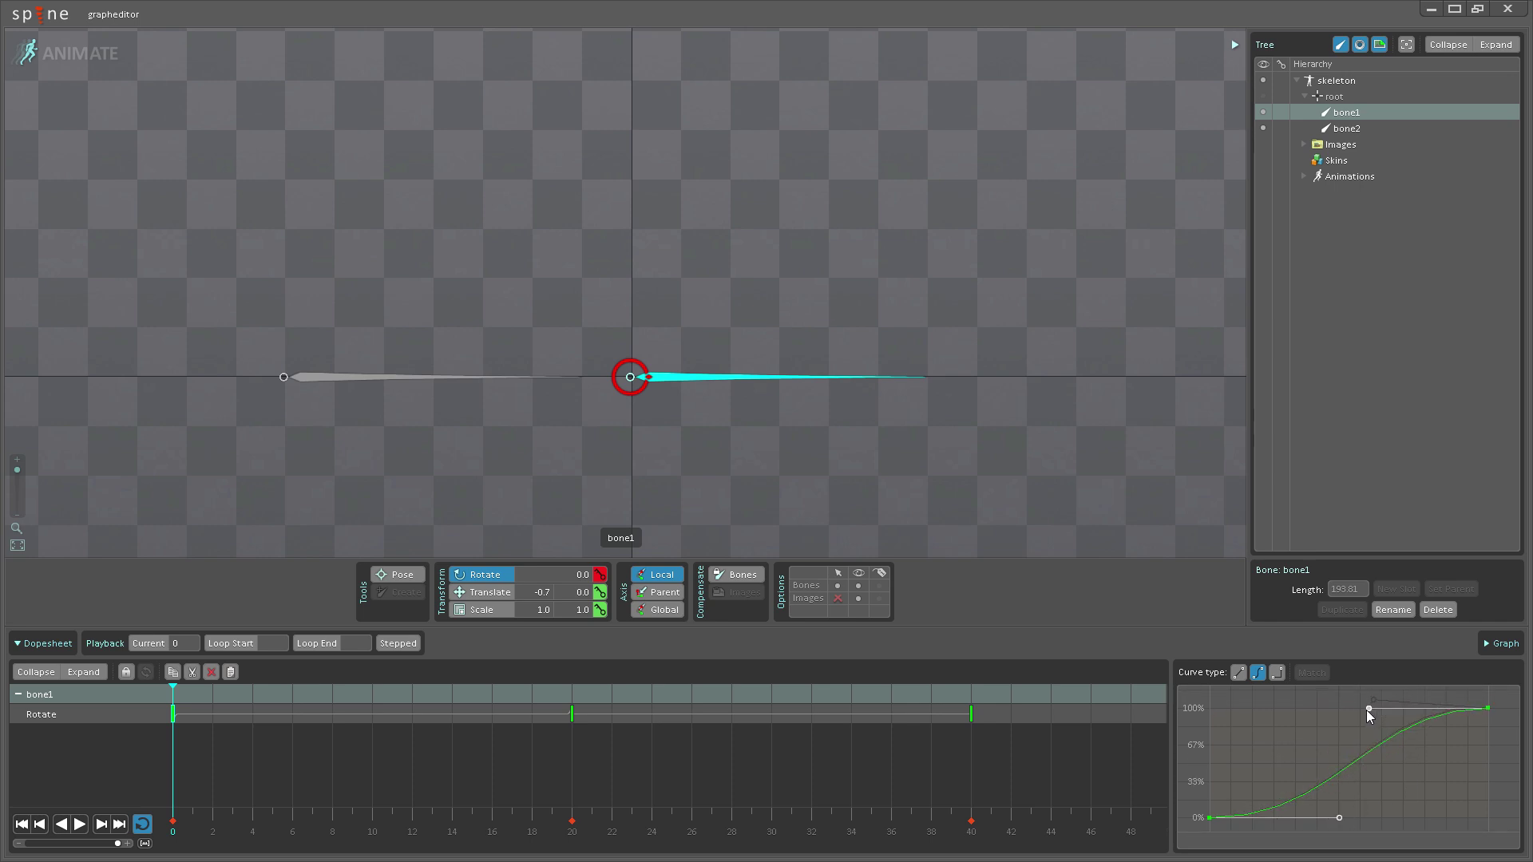
click(73, 826)
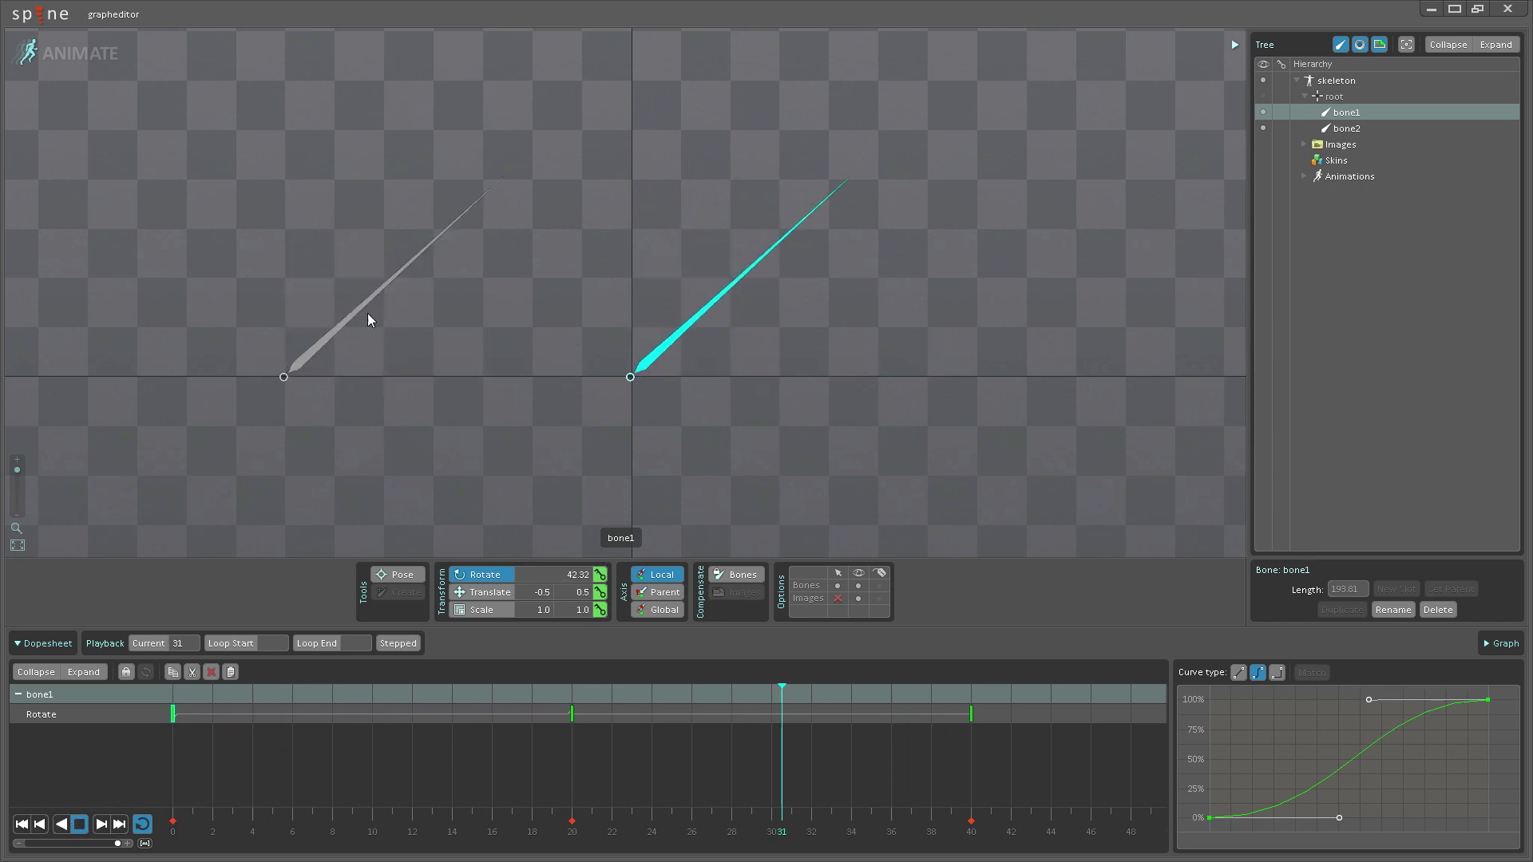
Step: Stop playback and try selecting bone1's rotation keys at frames 0, 20 and 40
click(88, 825)
click(482, 745)
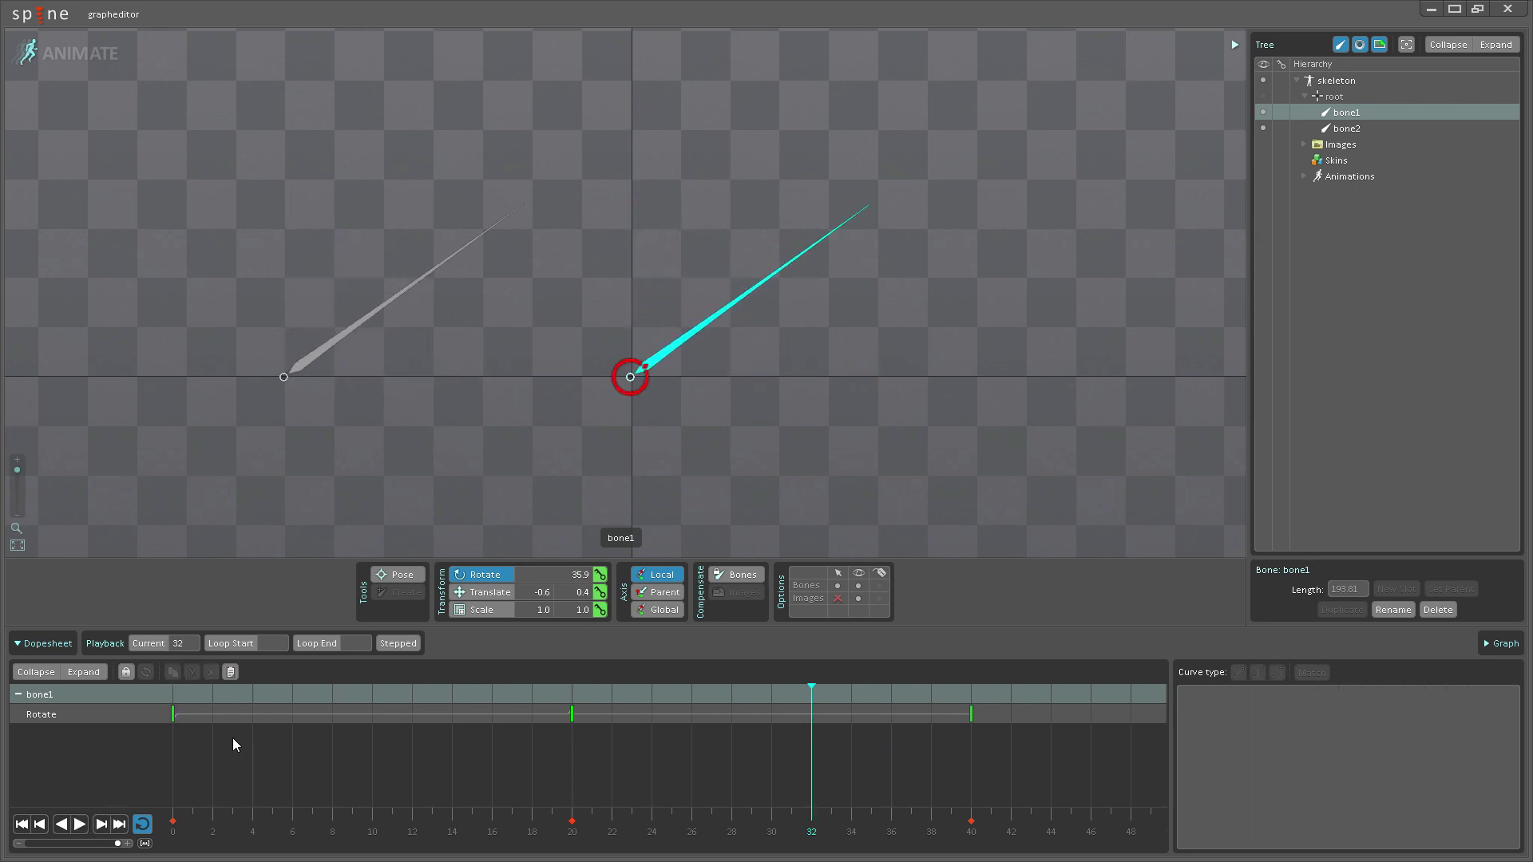
click(172, 714)
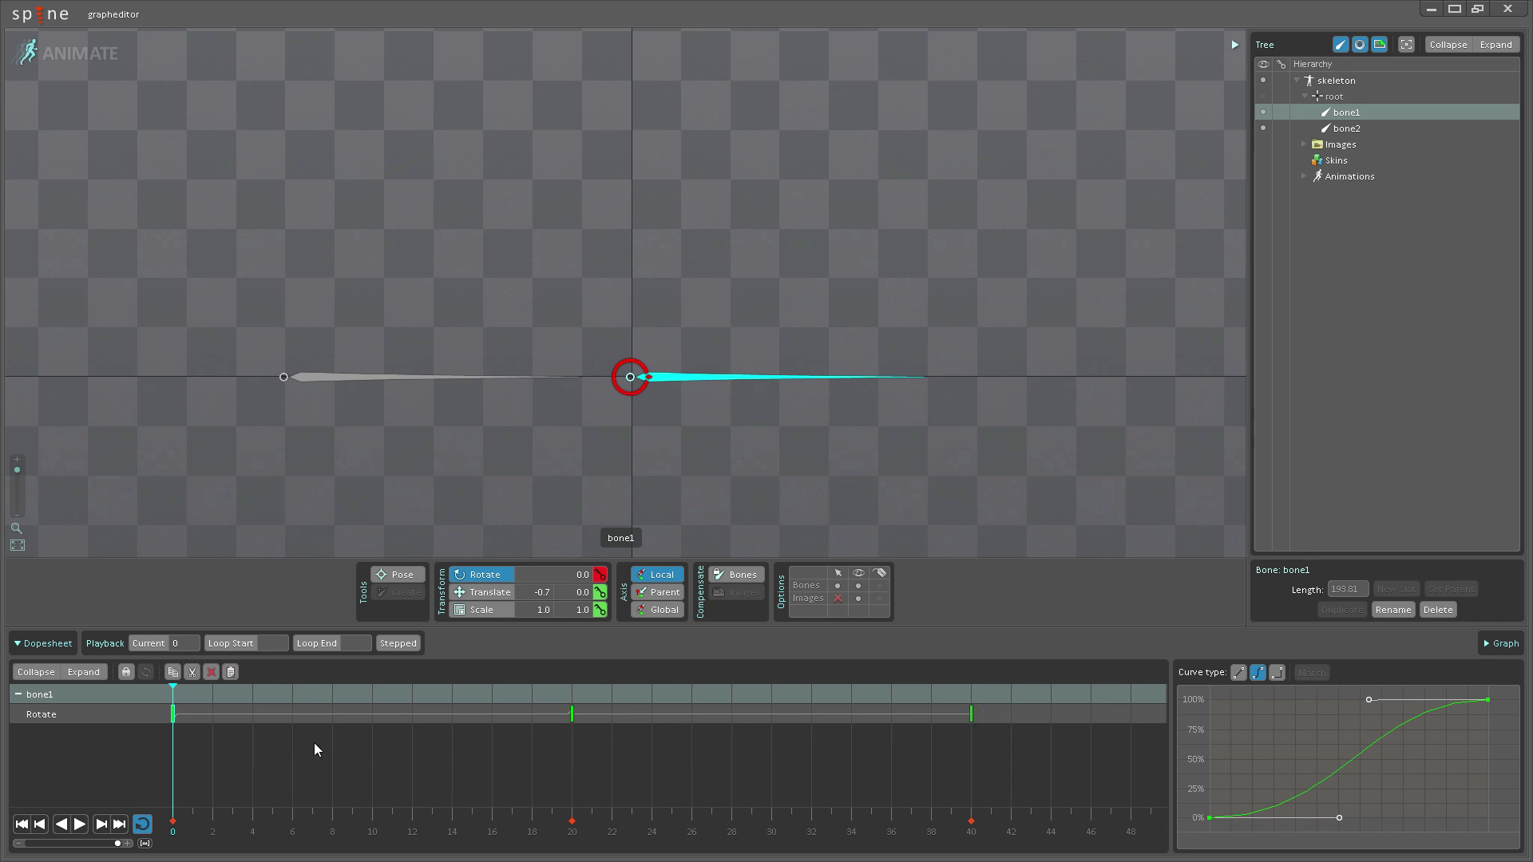
ctrl+click(575, 716)
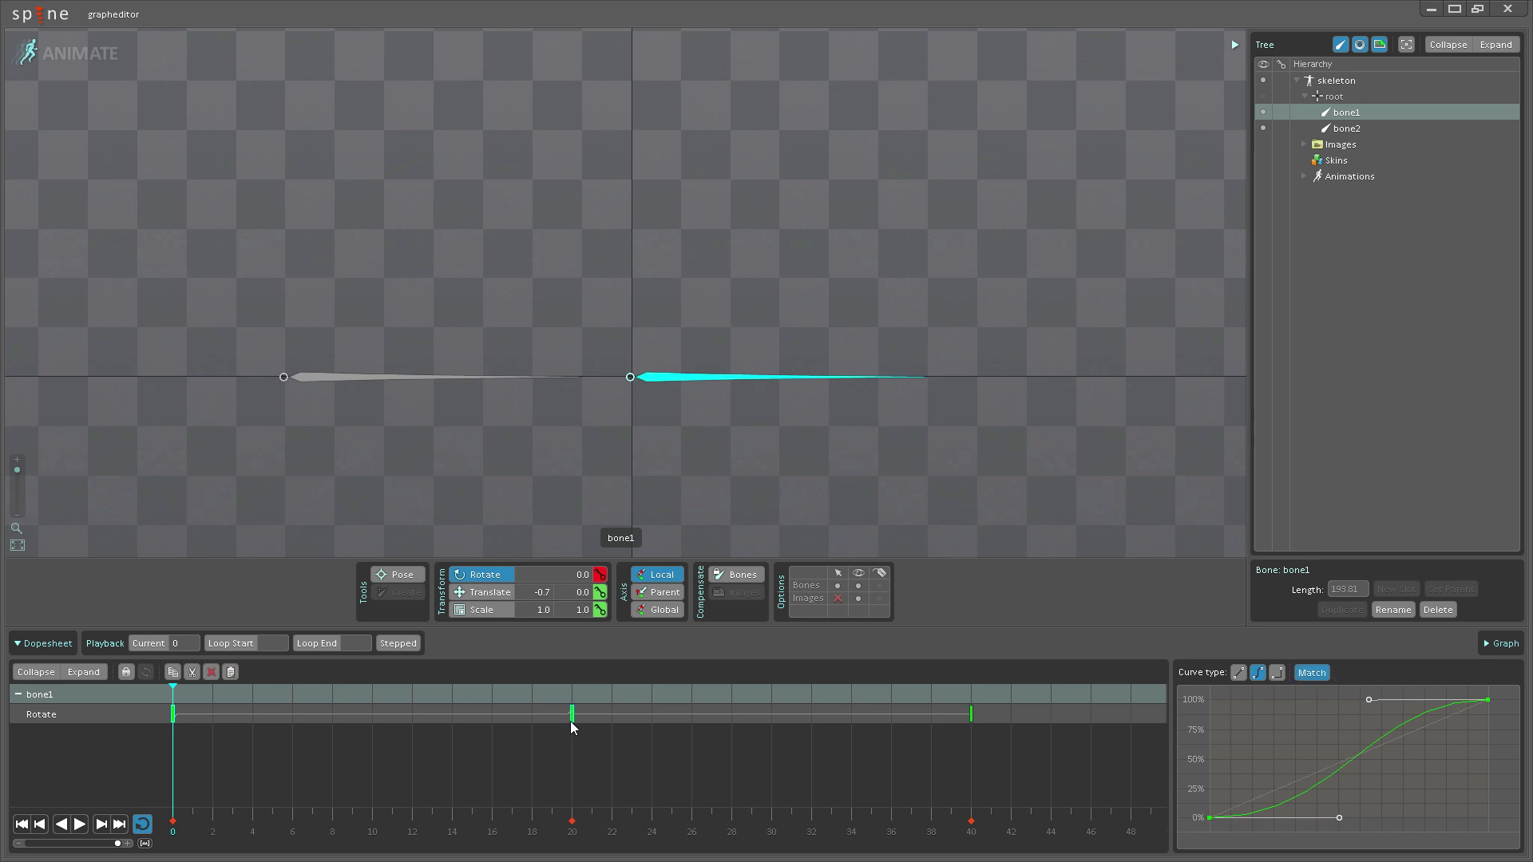
ctrl+click(972, 715)
key(Escape)
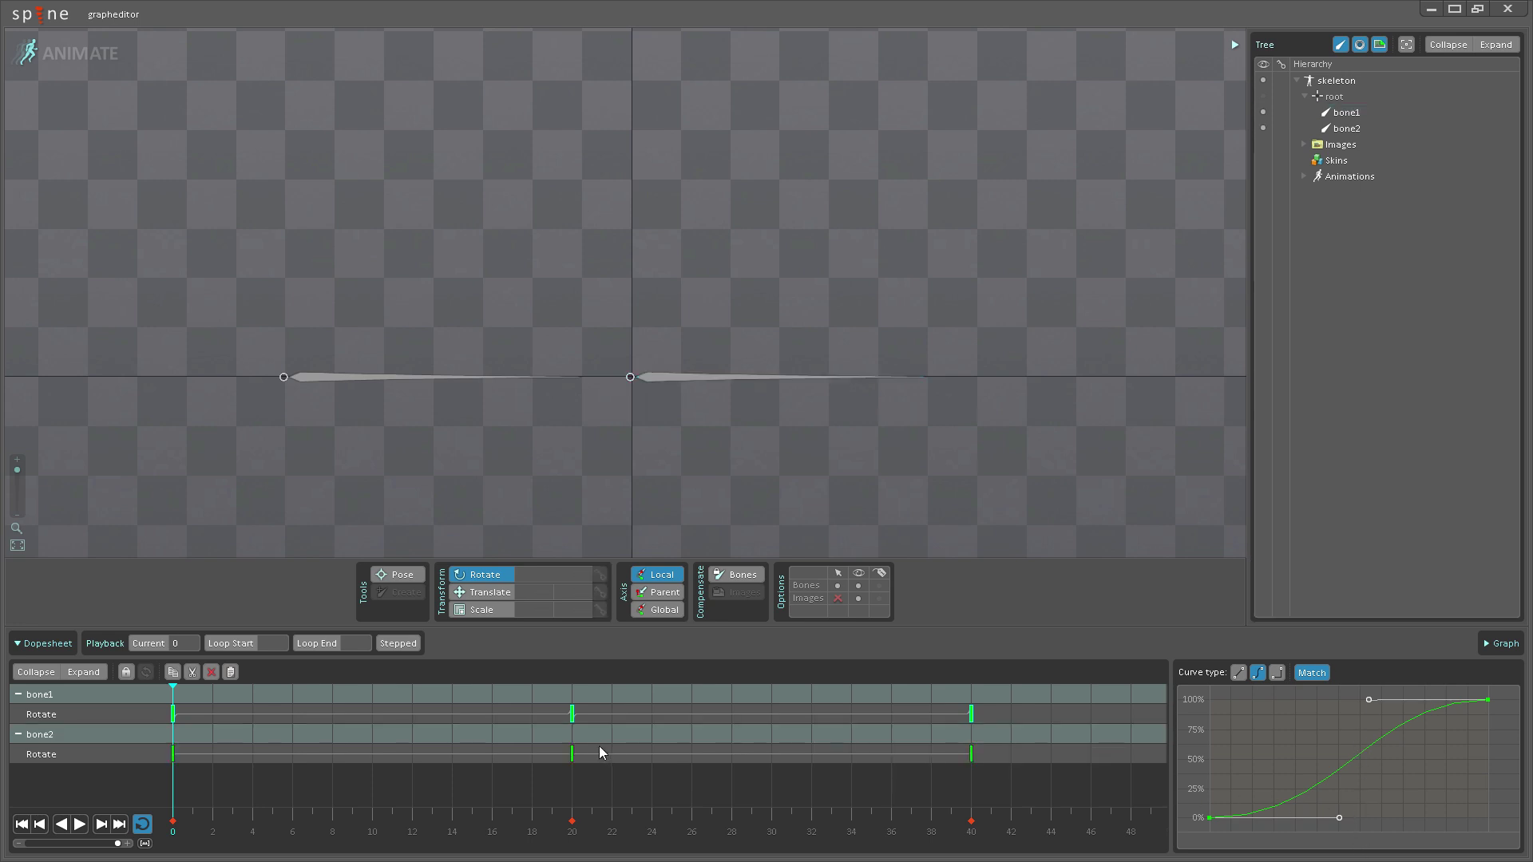
Step: Pull bone1's frame-20 Bezier handles further inward for a sharper ease in and out
click(571, 712)
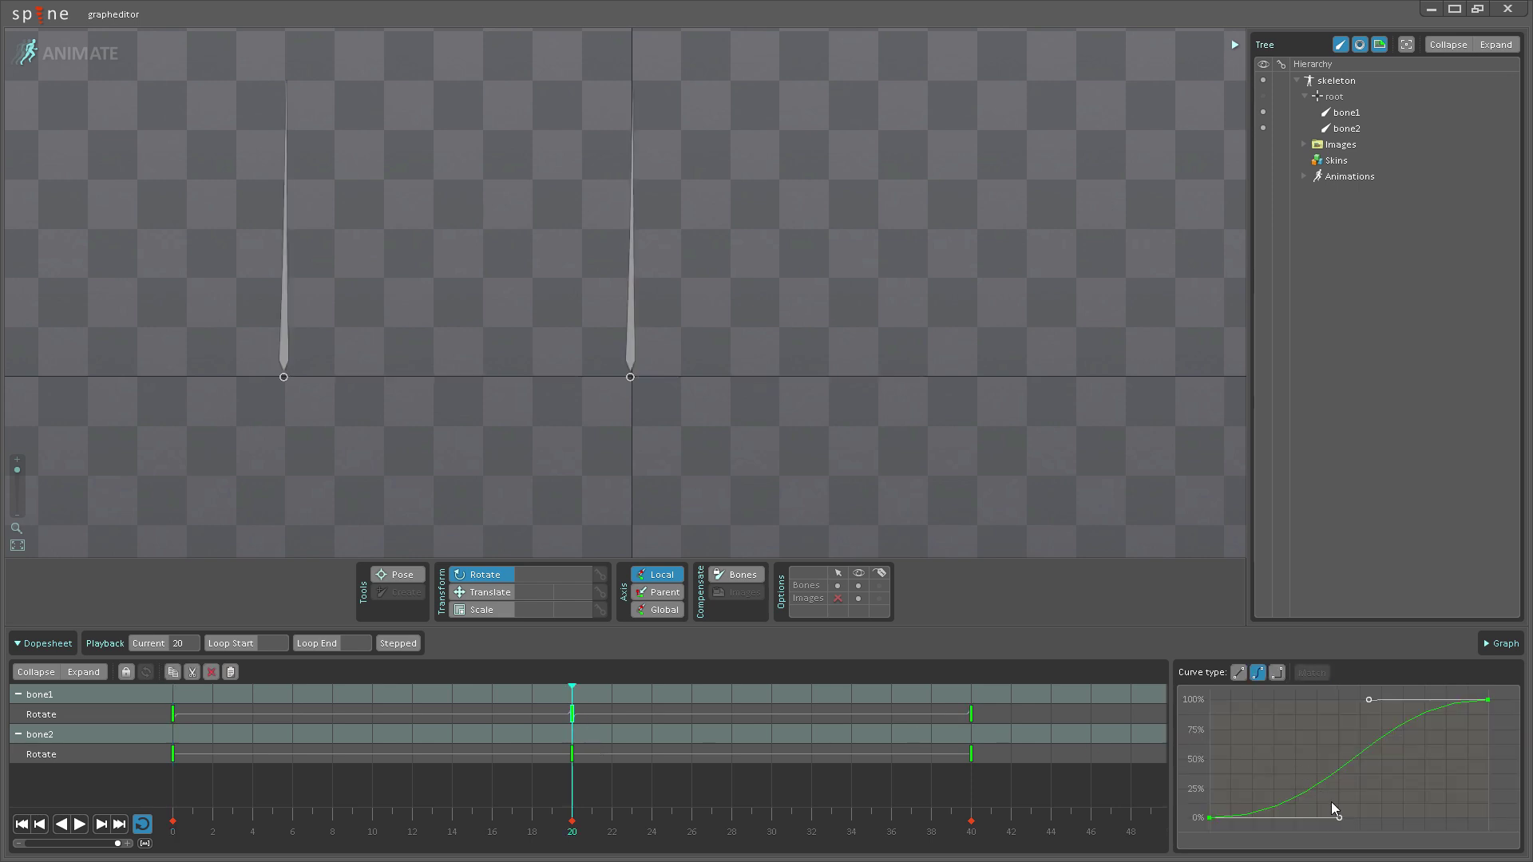
drag(1339, 818, 1429, 819)
drag(1374, 698, 1303, 696)
click(656, 799)
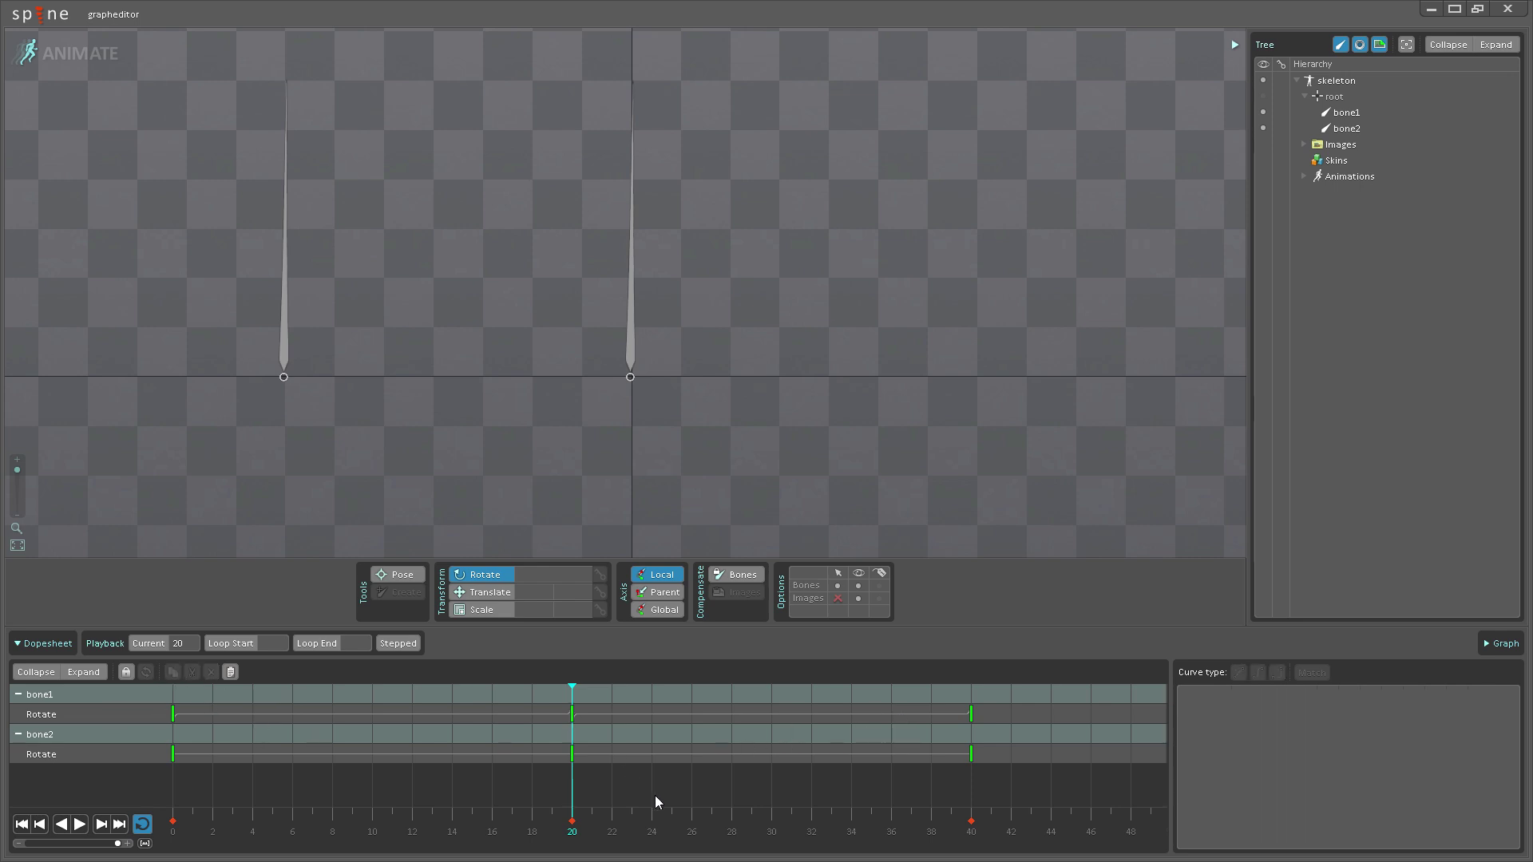
Step: Select bone1's frame-20 and frame-0 keys, play to compare, then stop at frame 0
click(573, 714)
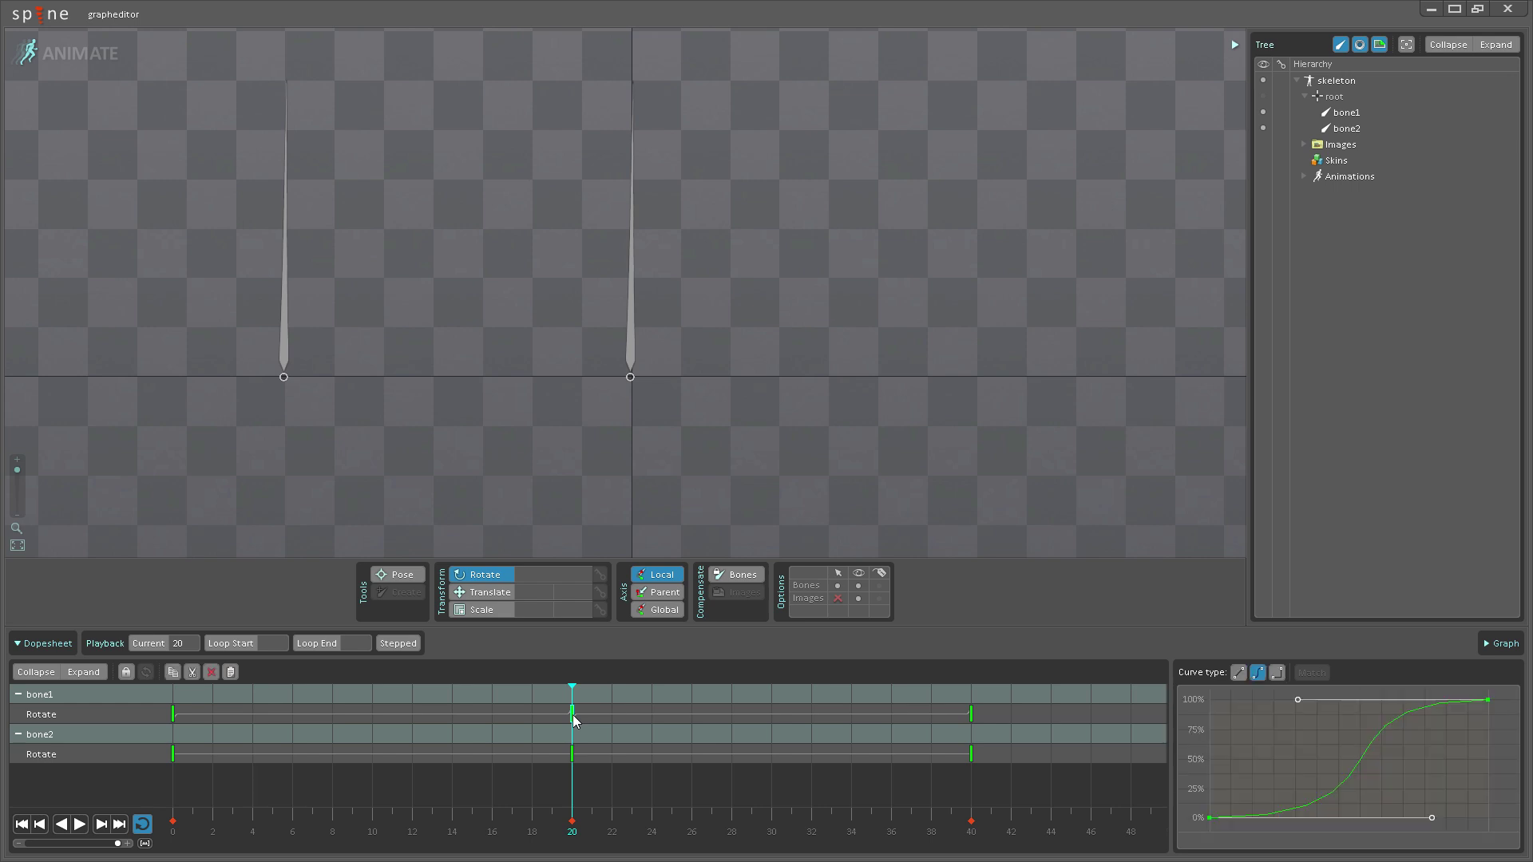
ctrl+click(174, 720)
click(79, 824)
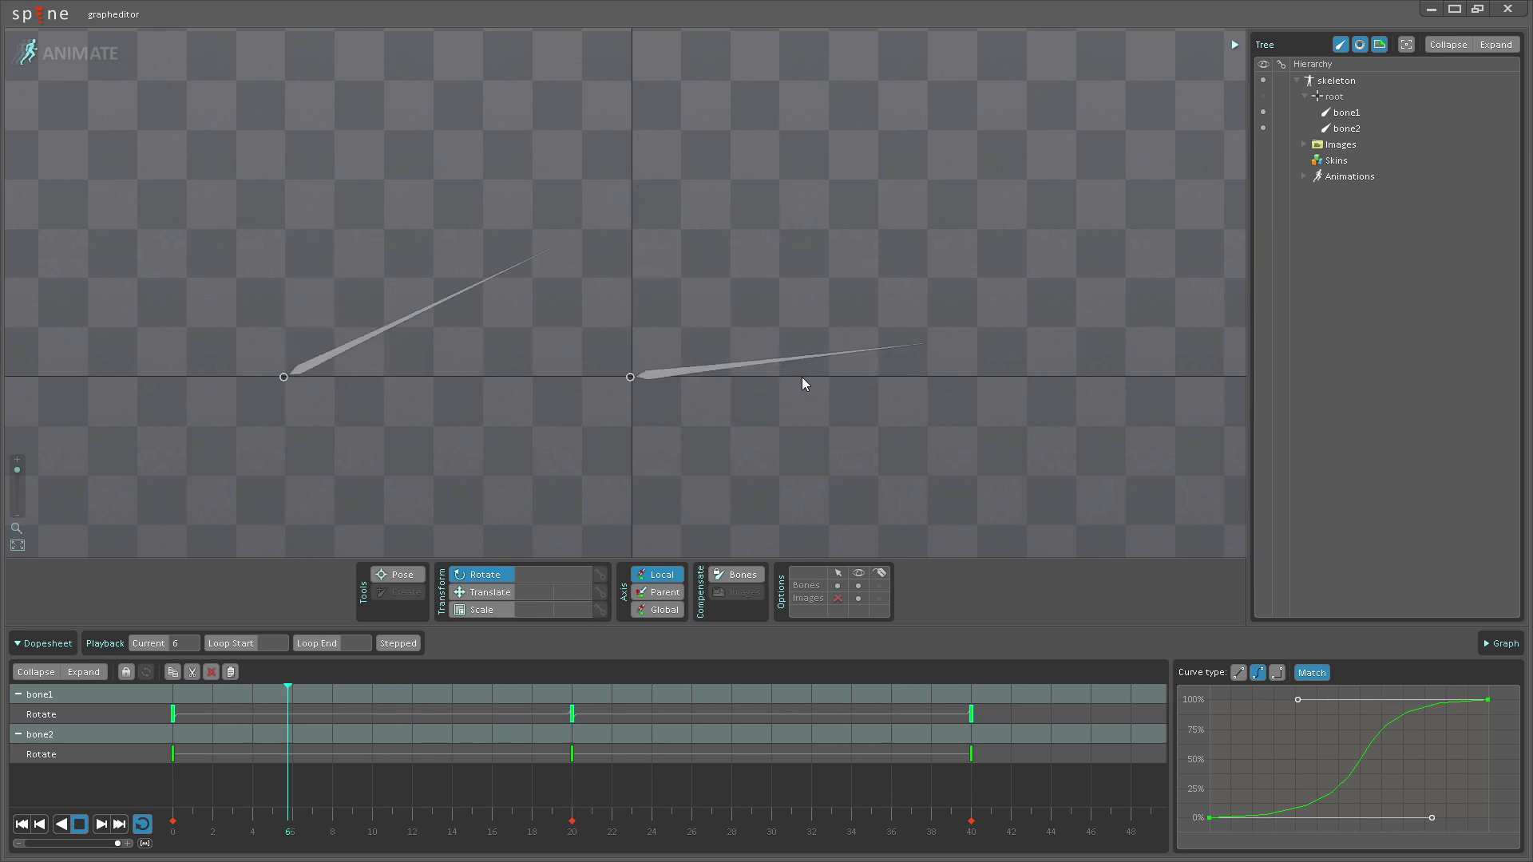
click(79, 830)
drag(418, 830, 171, 851)
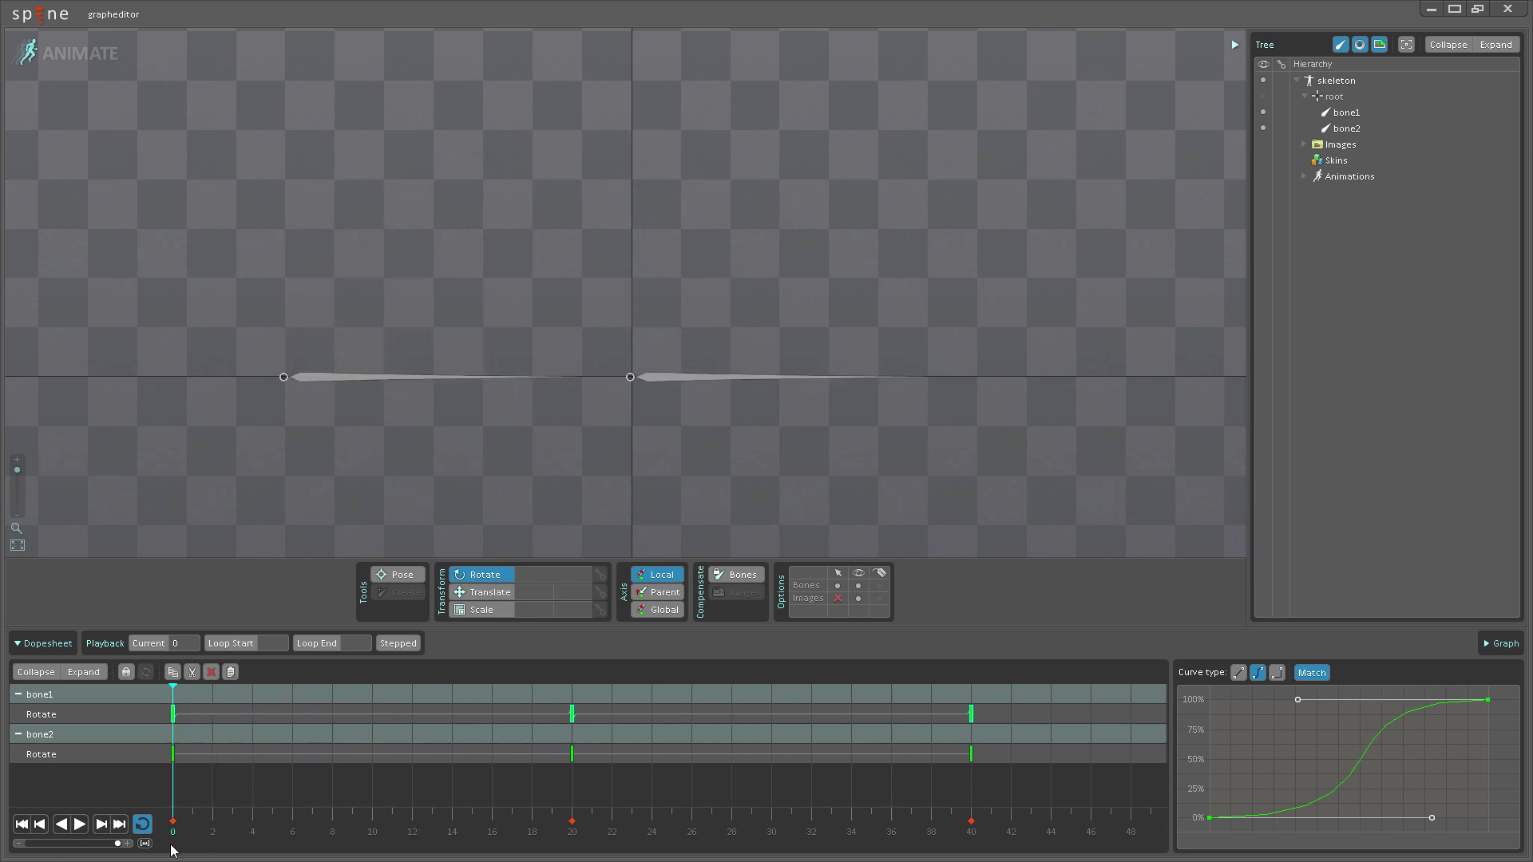
Step: Preview the first frames, narrow the selection to bone1's frame-0 key, and loop playback
click(308, 375)
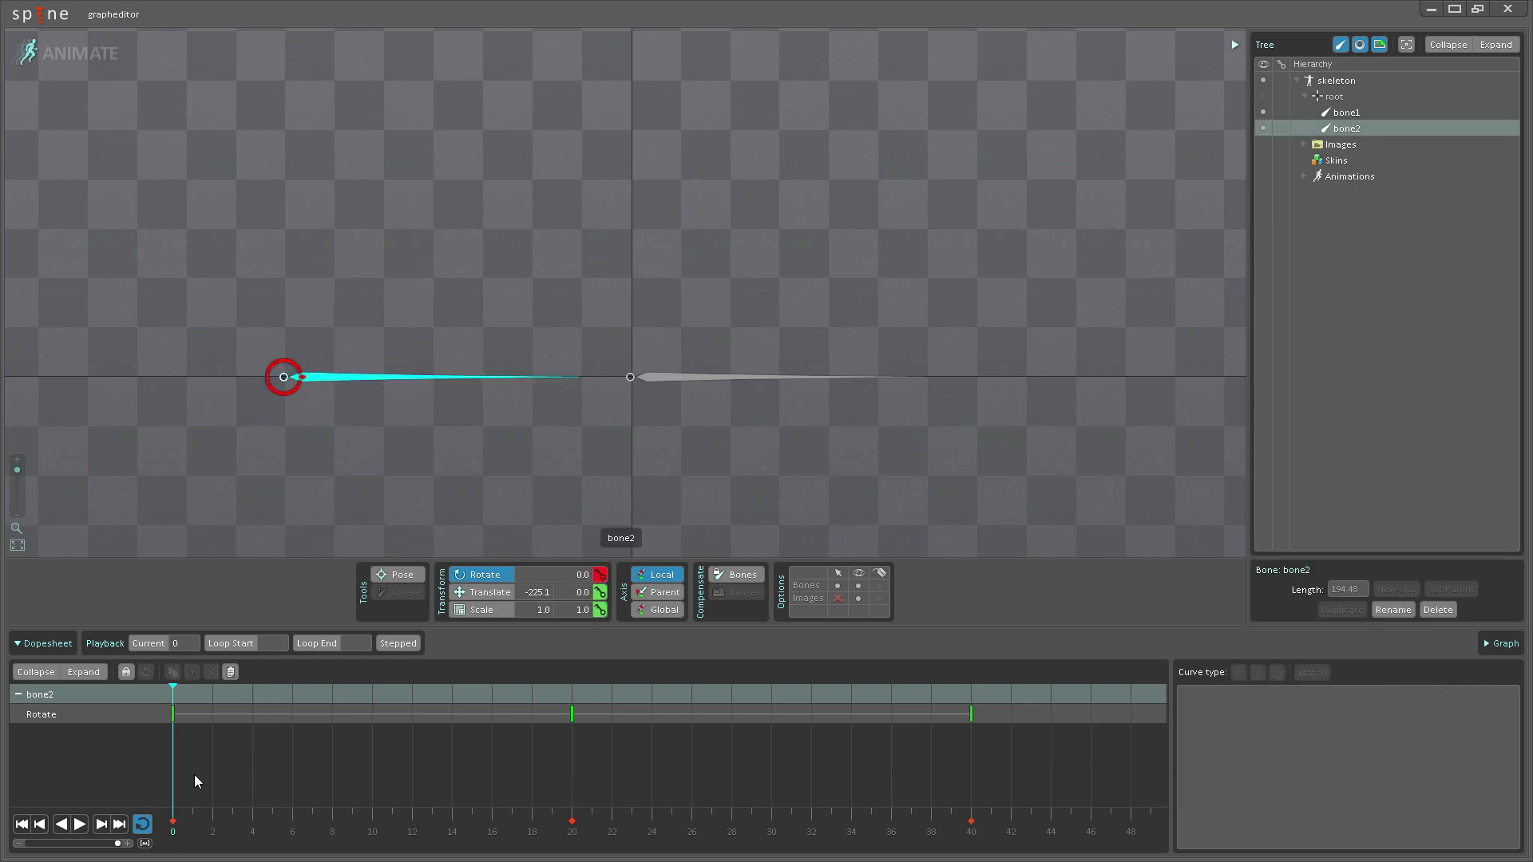
mouse_move(194, 835)
mouse_down()
mouse_move(173, 838)
mouse_move(472, 831)
mouse_move(170, 848)
mouse_up()
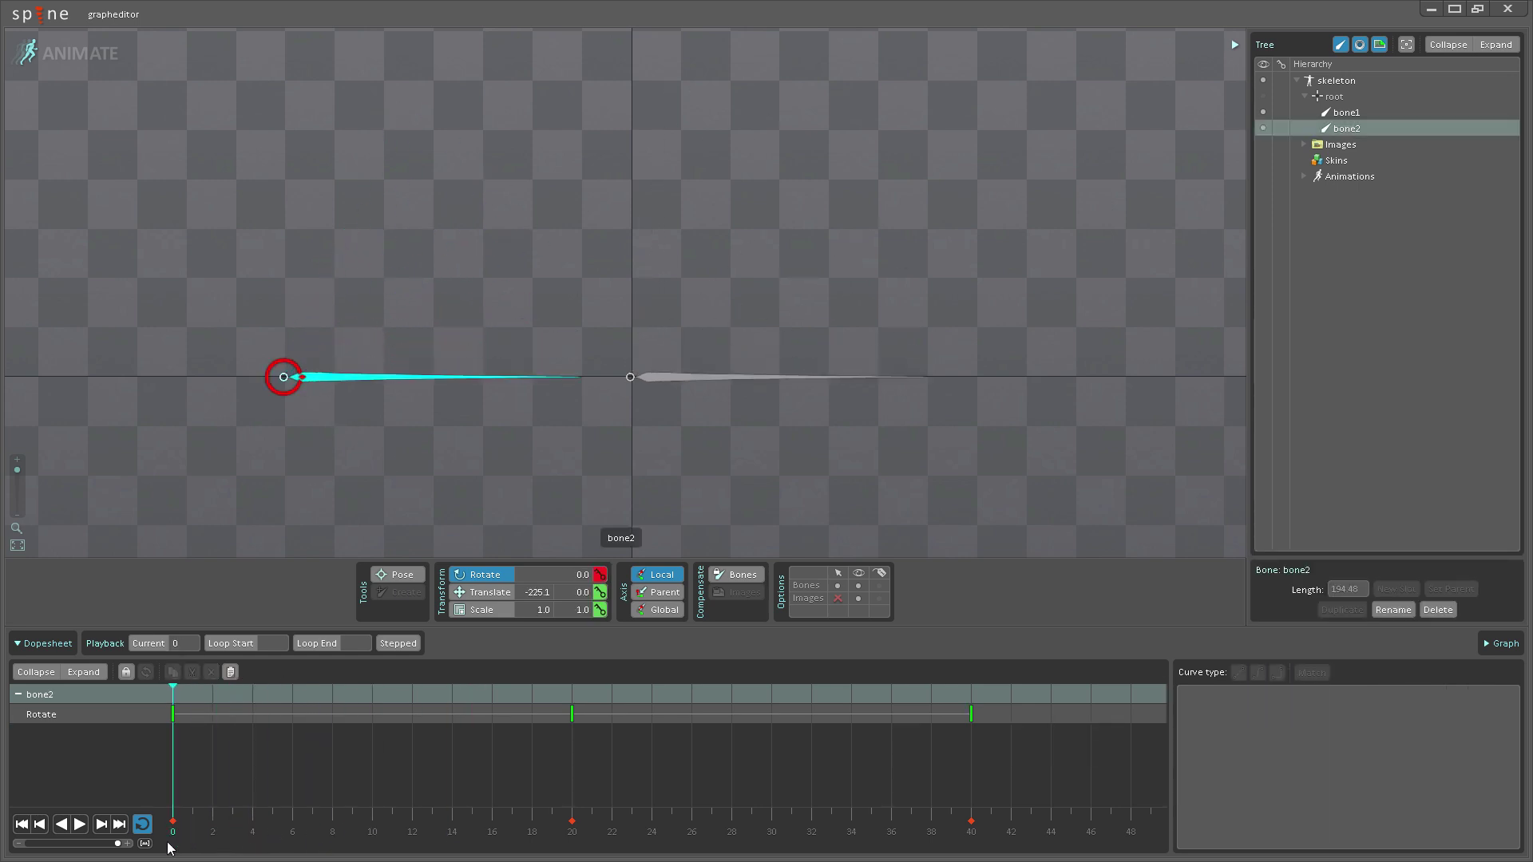
click(648, 377)
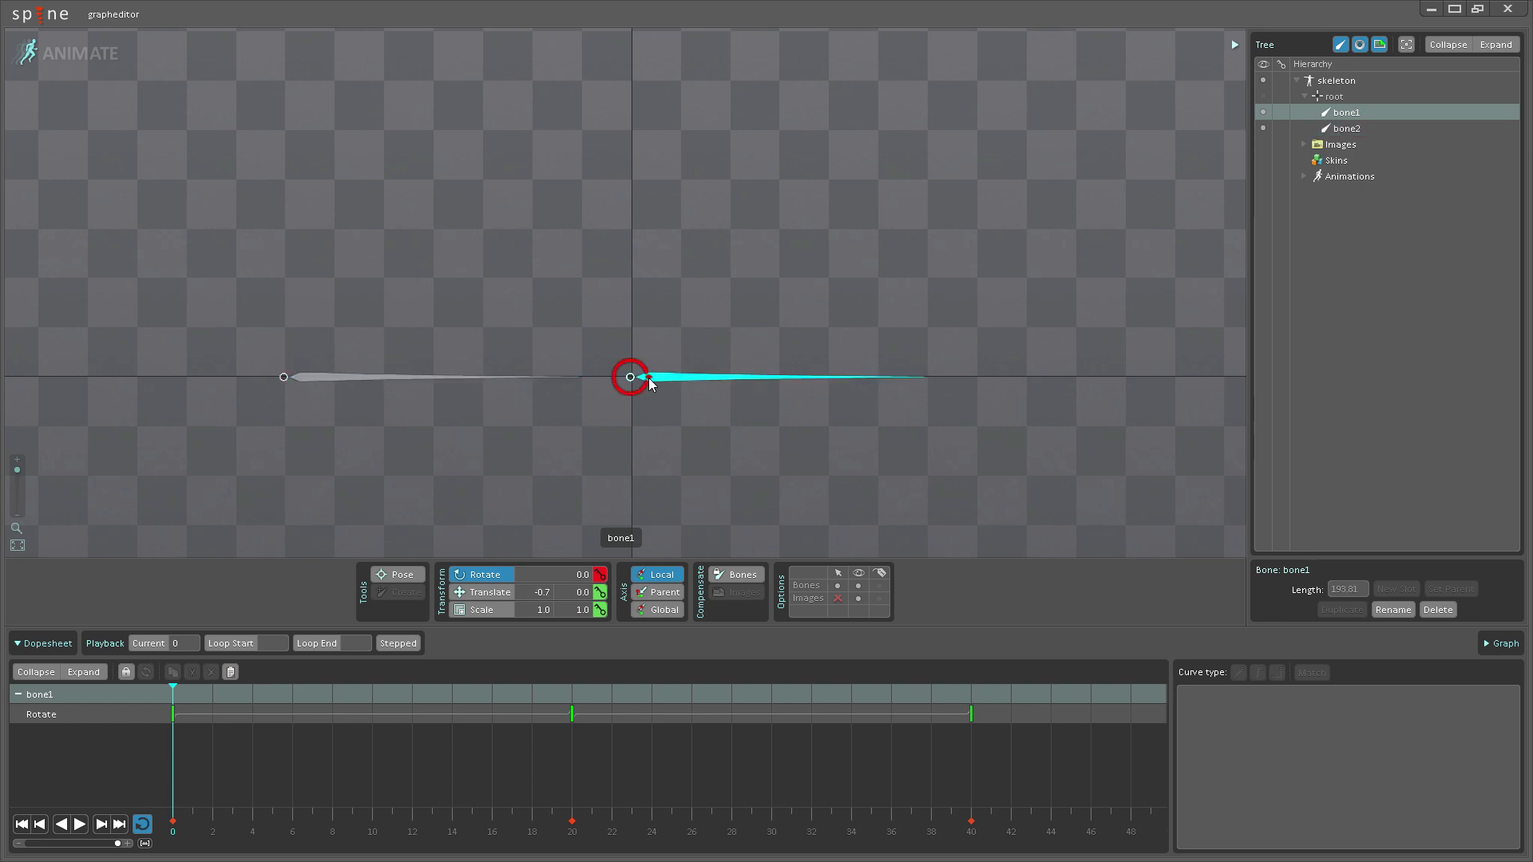
ctrl+click(305, 381)
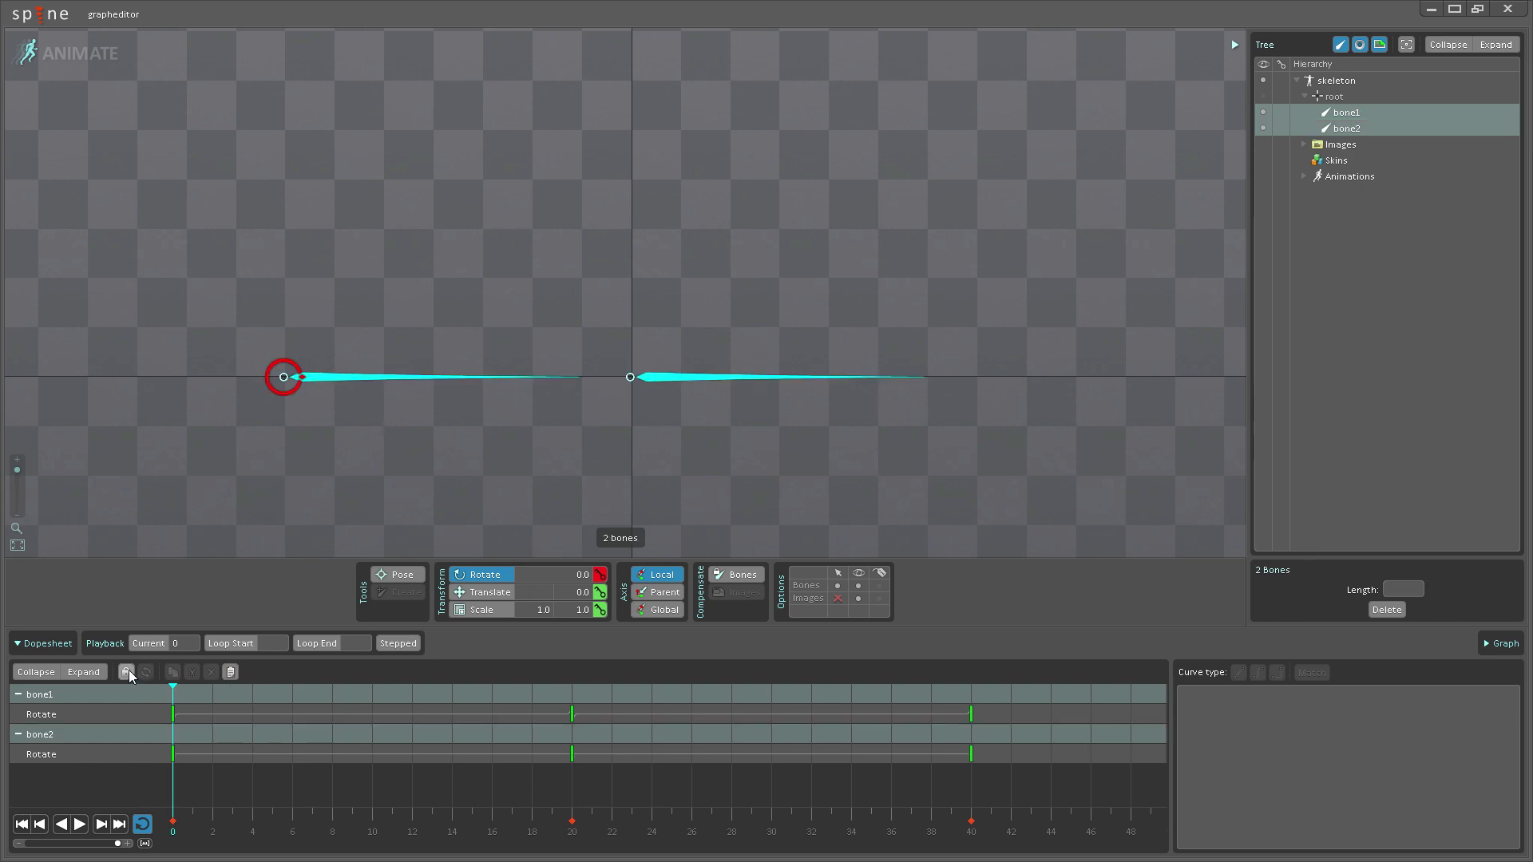
click(173, 714)
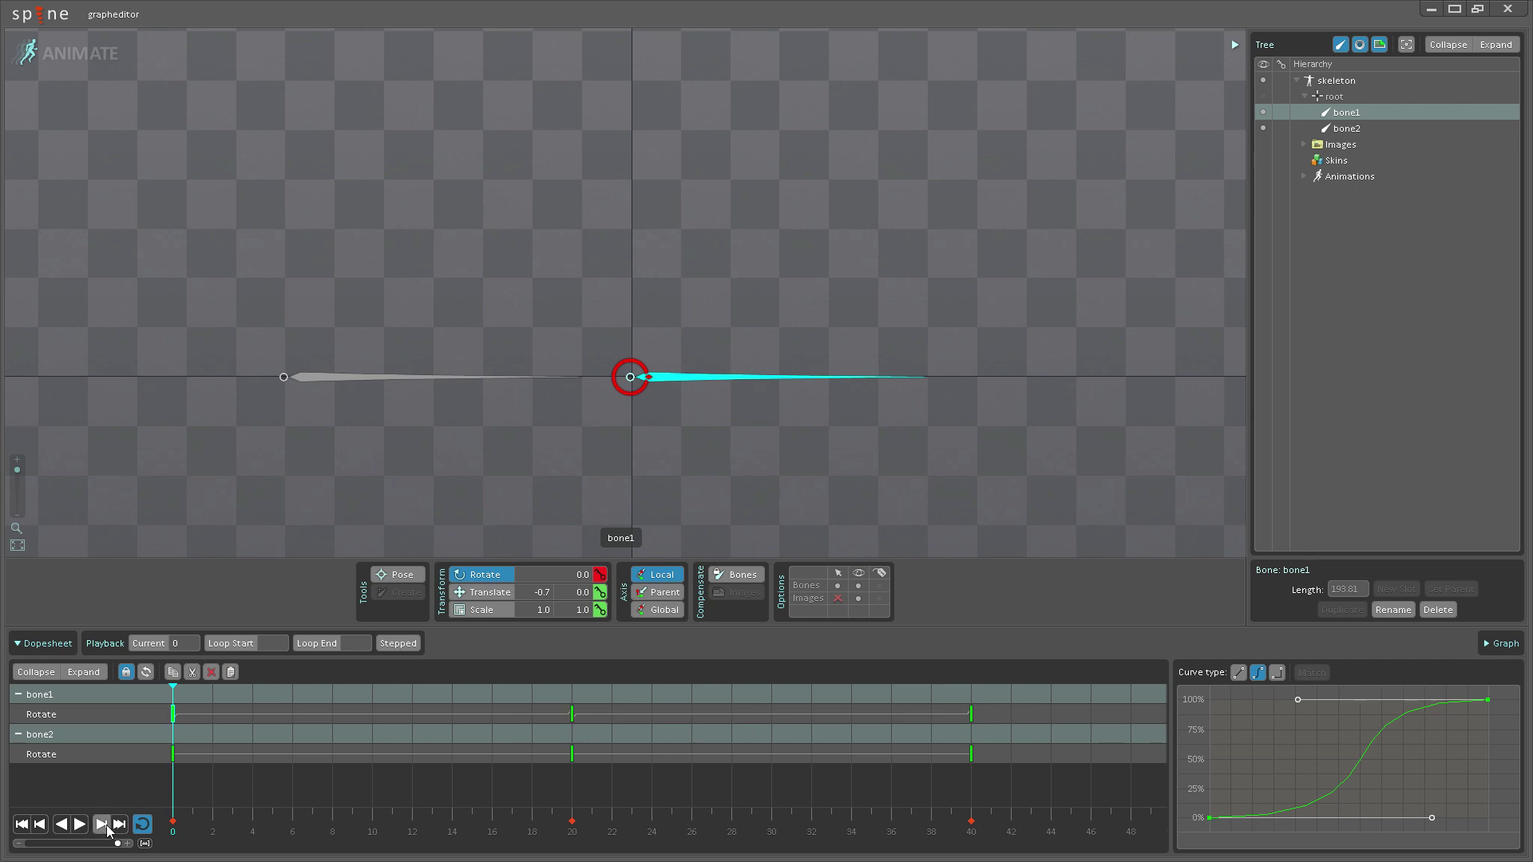
click(80, 825)
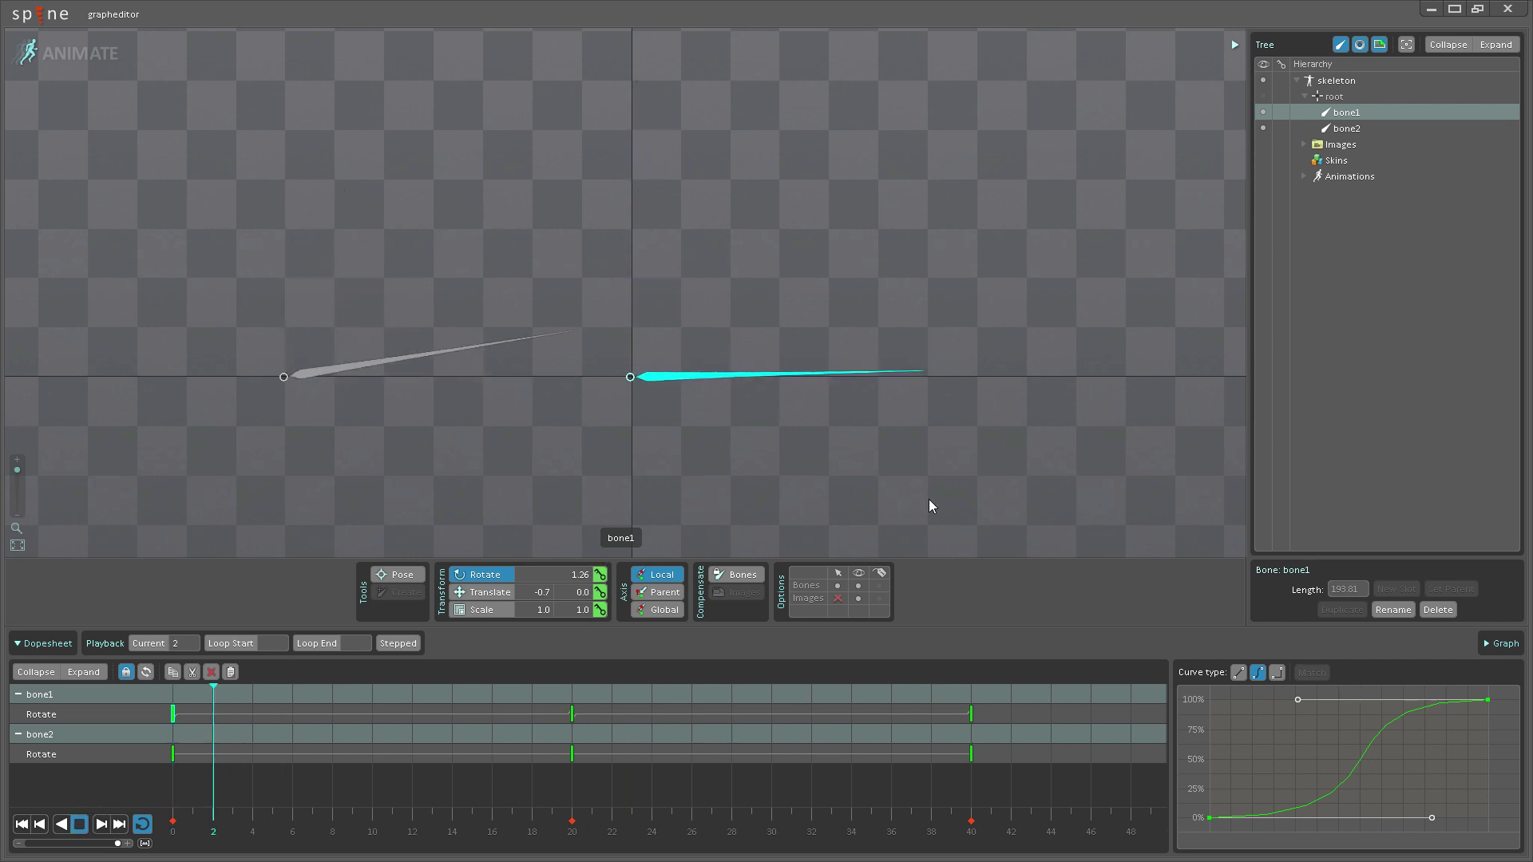
Step: Drag bone1's curve handles to overshoot about 150%, then soften back to a 0–100% S-curve
drag(1433, 820, 1369, 760)
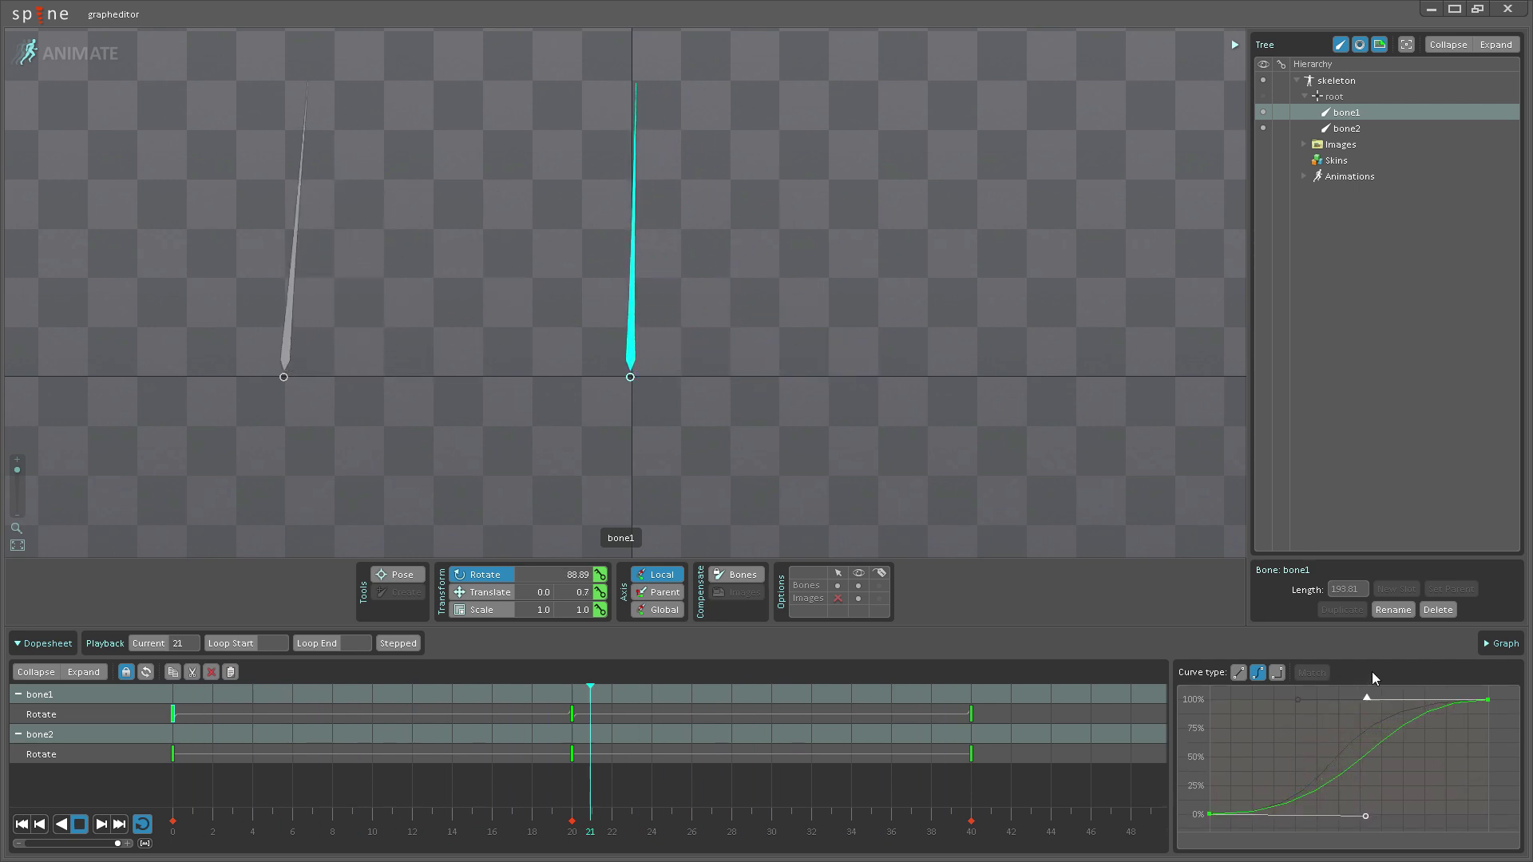
drag(1392, 660, 1399, 645)
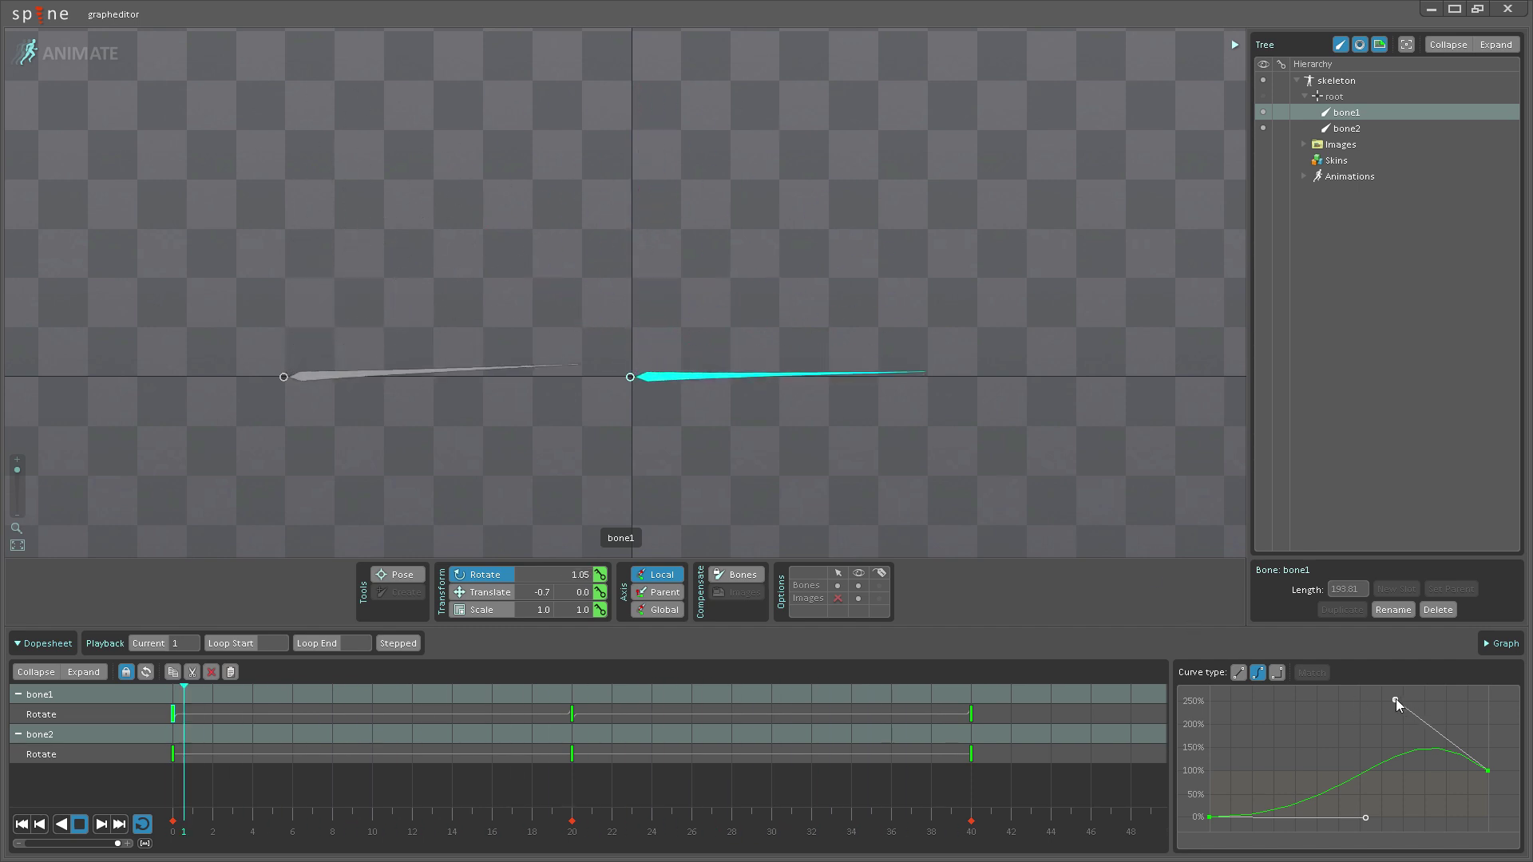
drag(1396, 699, 1391, 773)
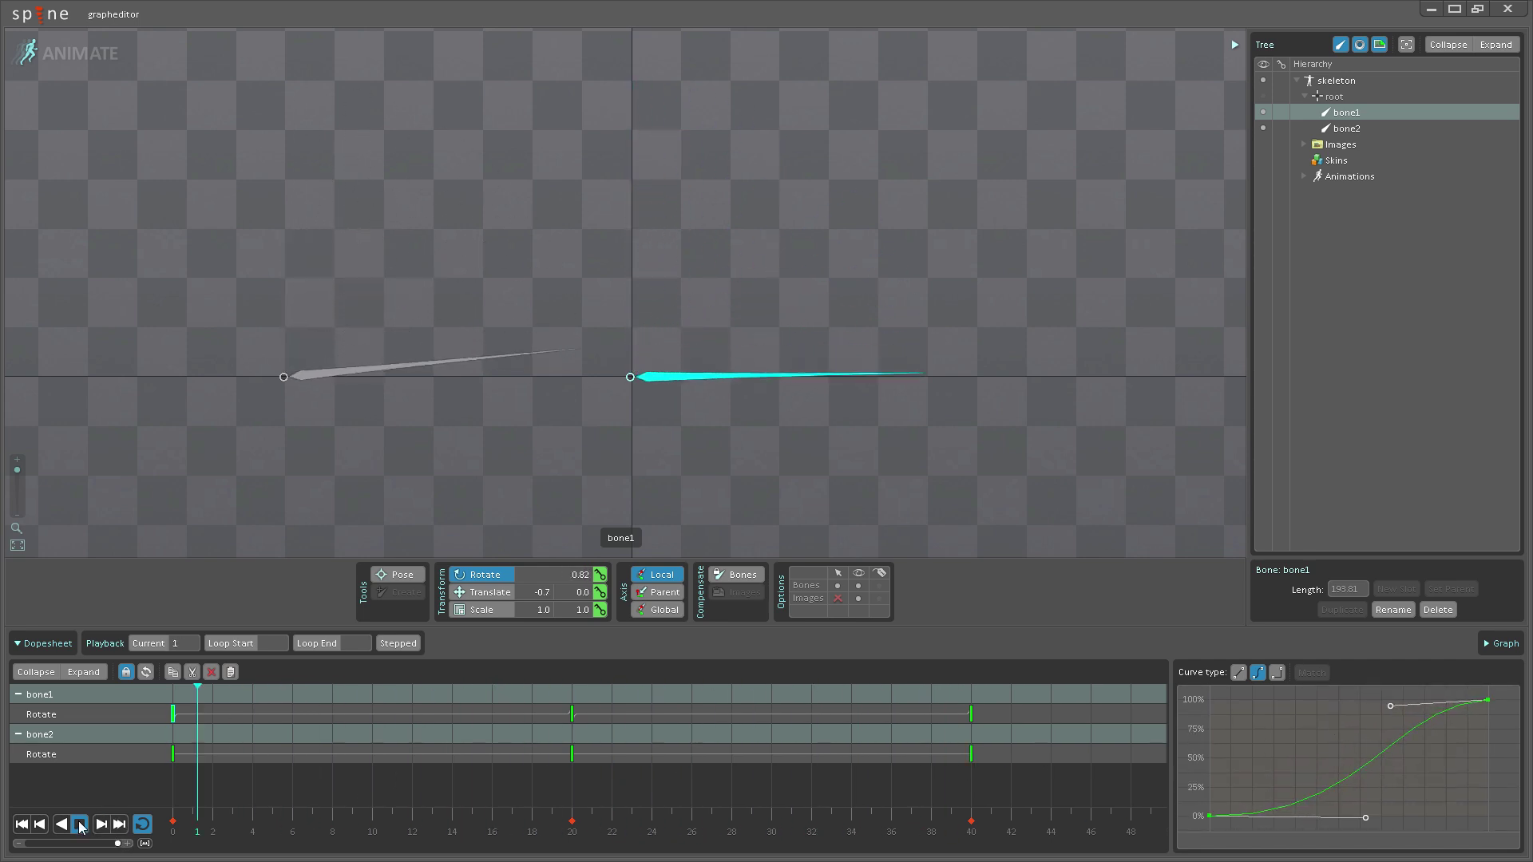
Step: Set every Rotate key of both bones to Stepped and play to check the snapping
key(space)
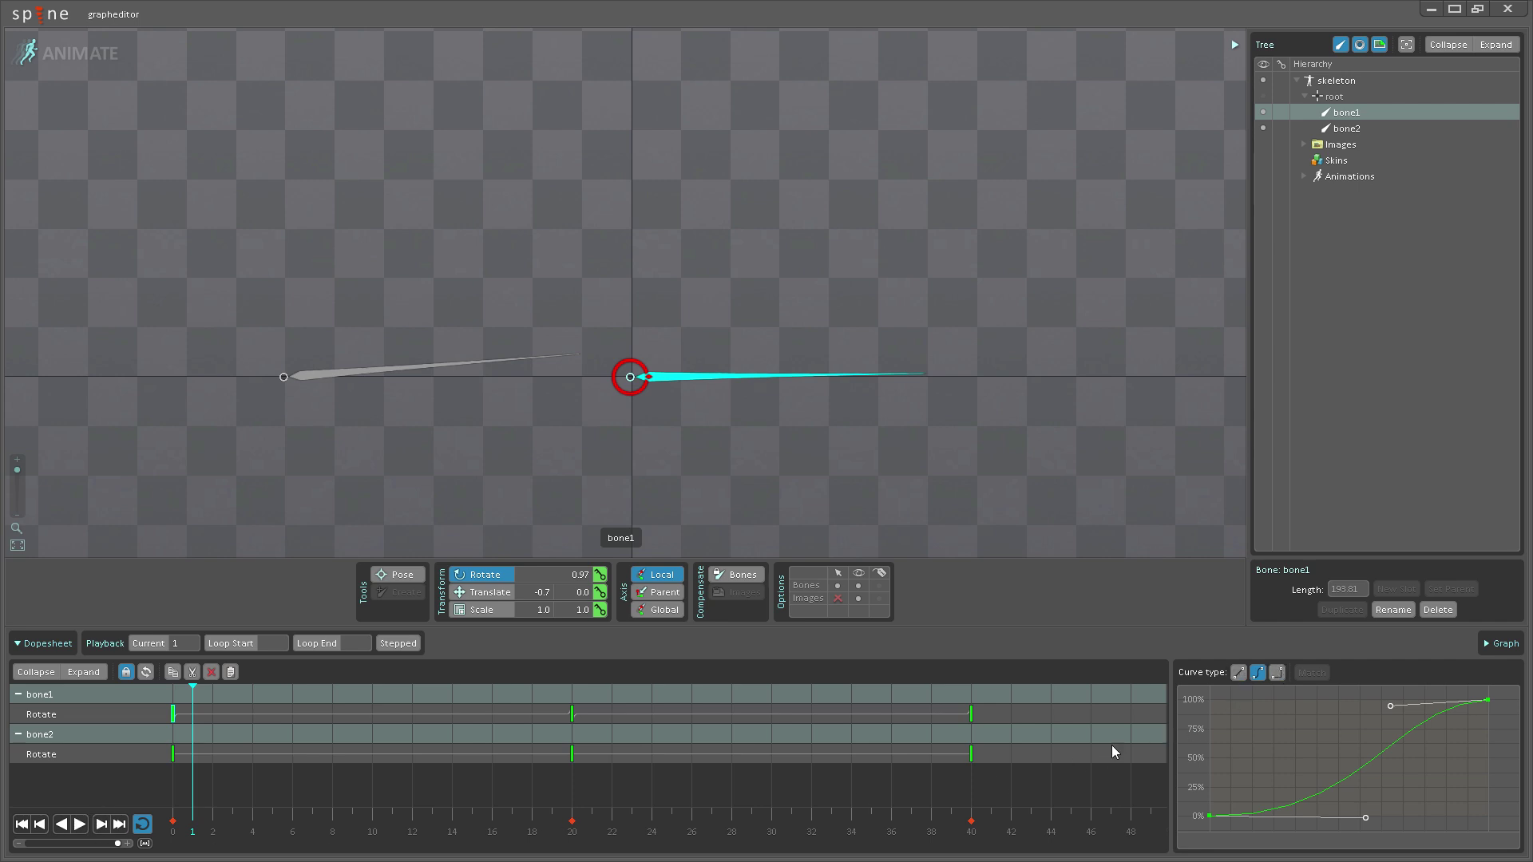
drag(1011, 784, 175, 727)
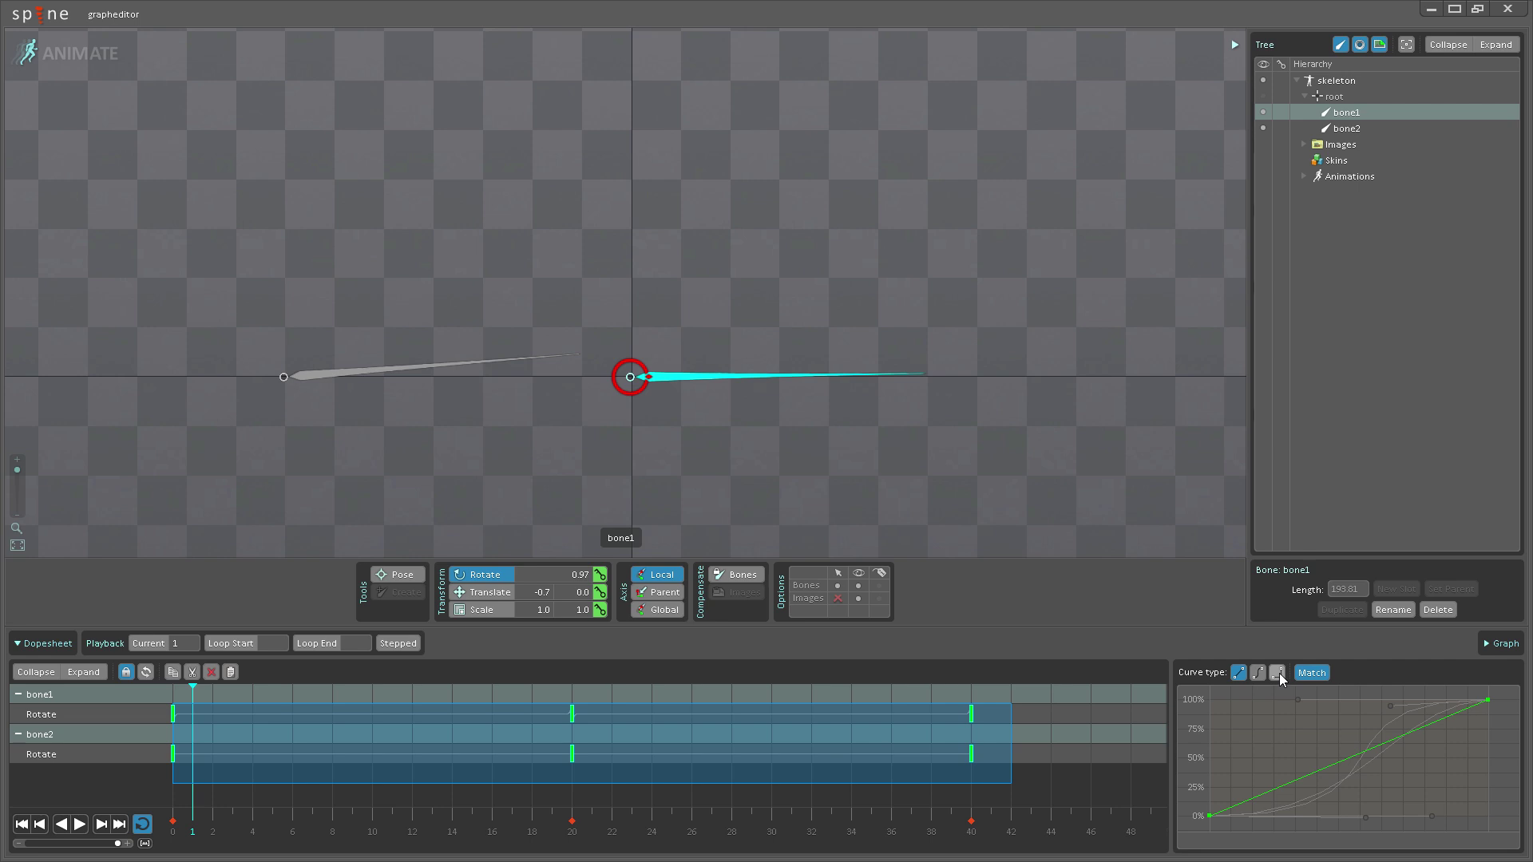
click(1279, 673)
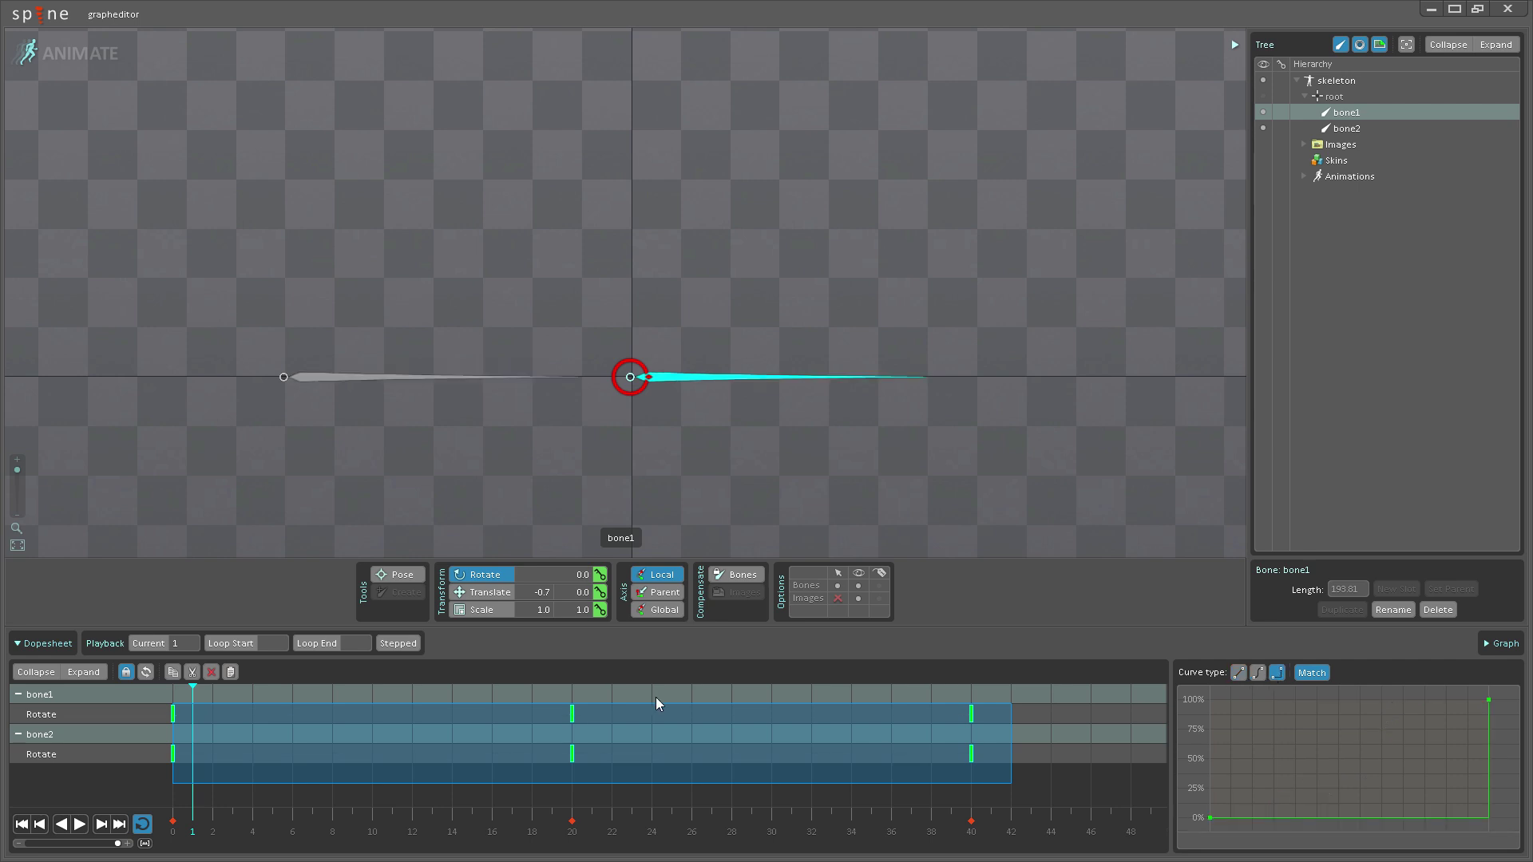
click(80, 825)
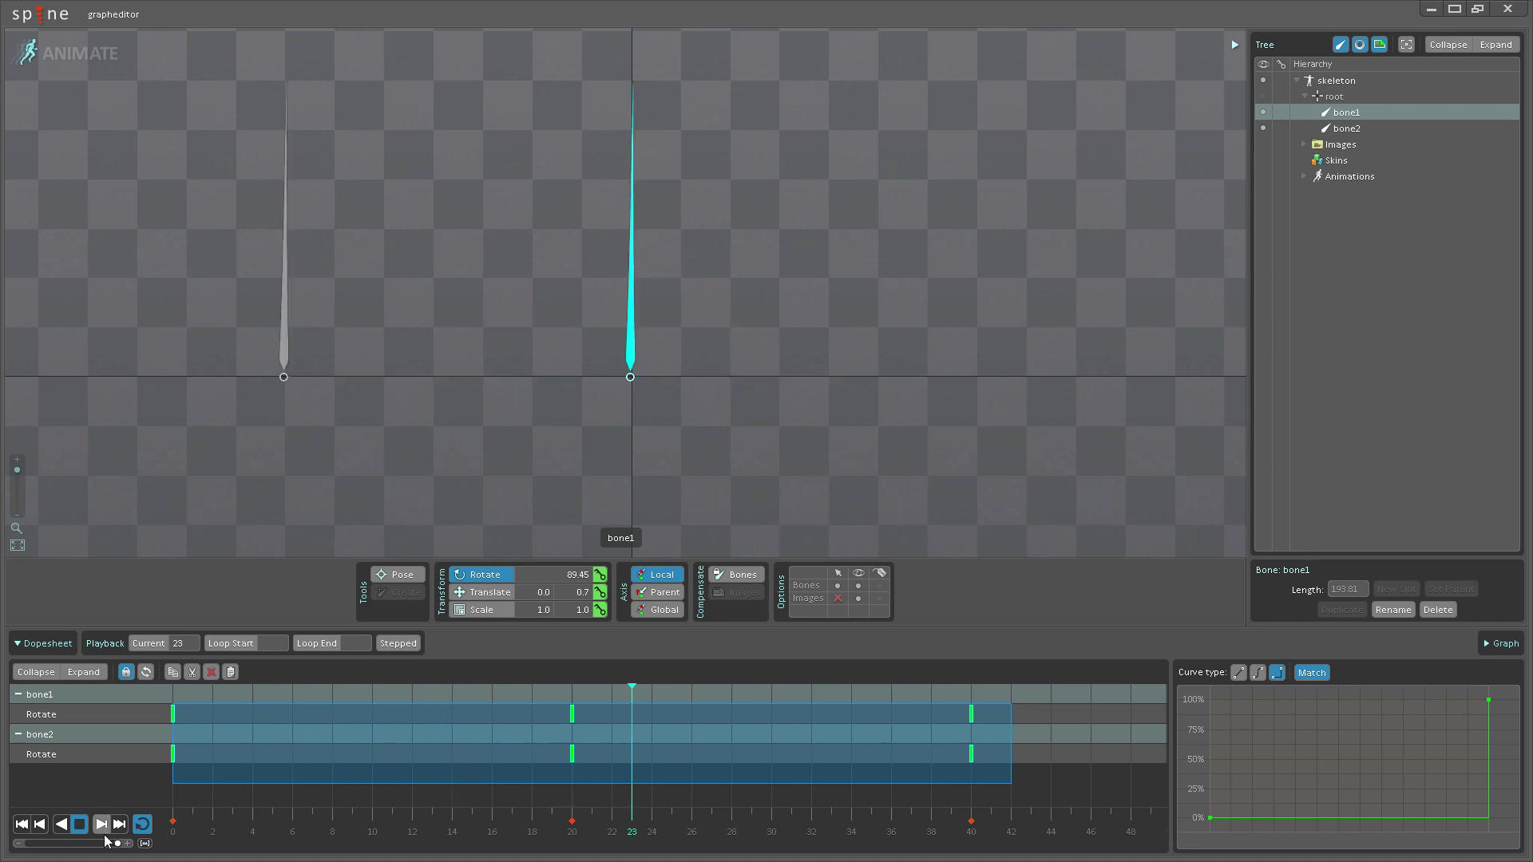
Step: Rotate bone1 about 42° up-right at frame 10, key it, and preview from frame 0
click(79, 824)
drag(273, 836, 332, 836)
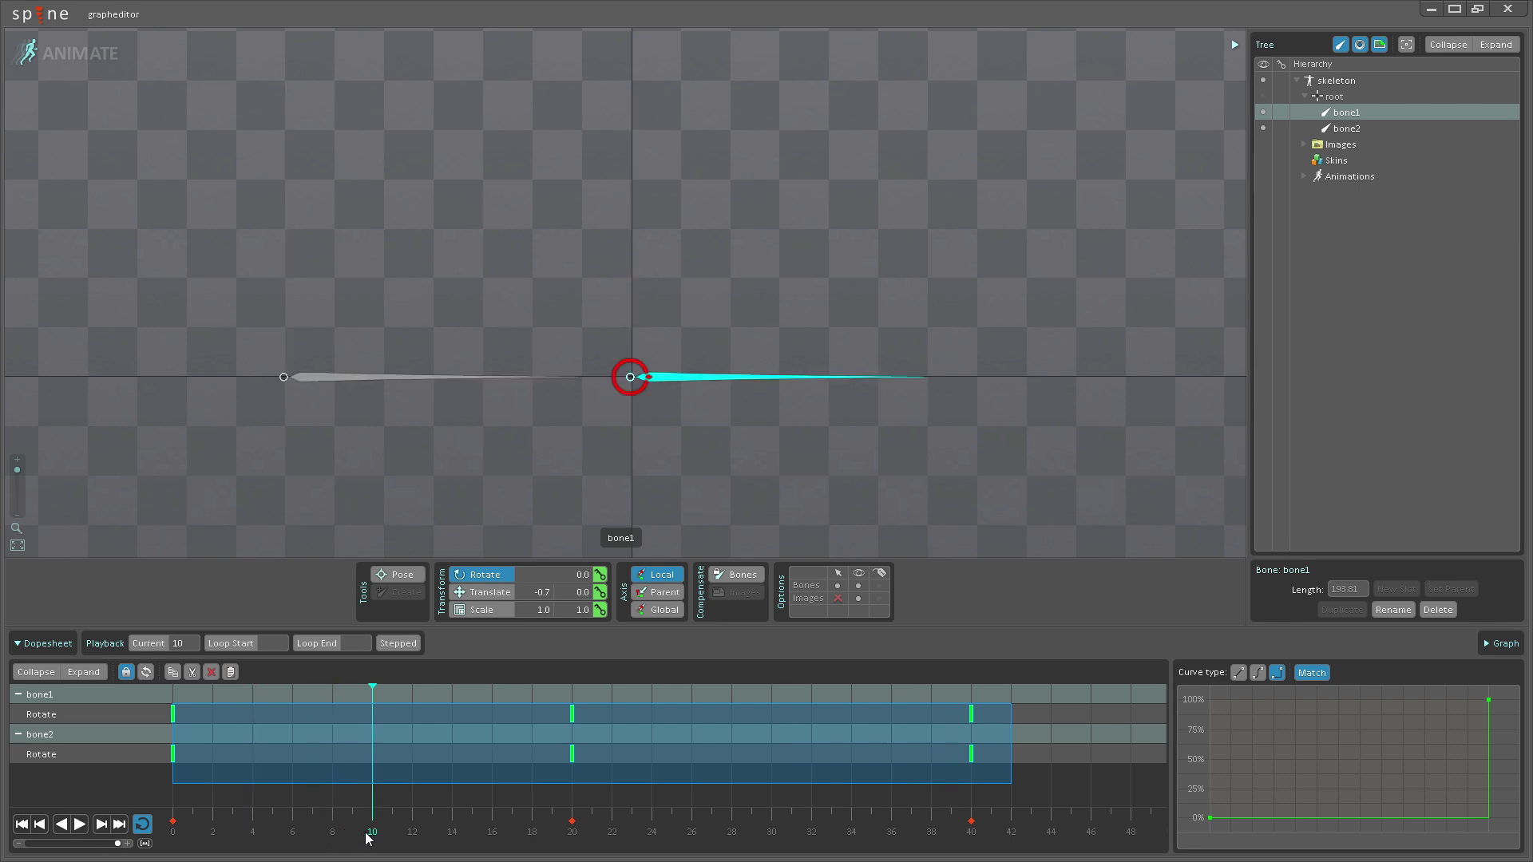
drag(799, 456, 777, 335)
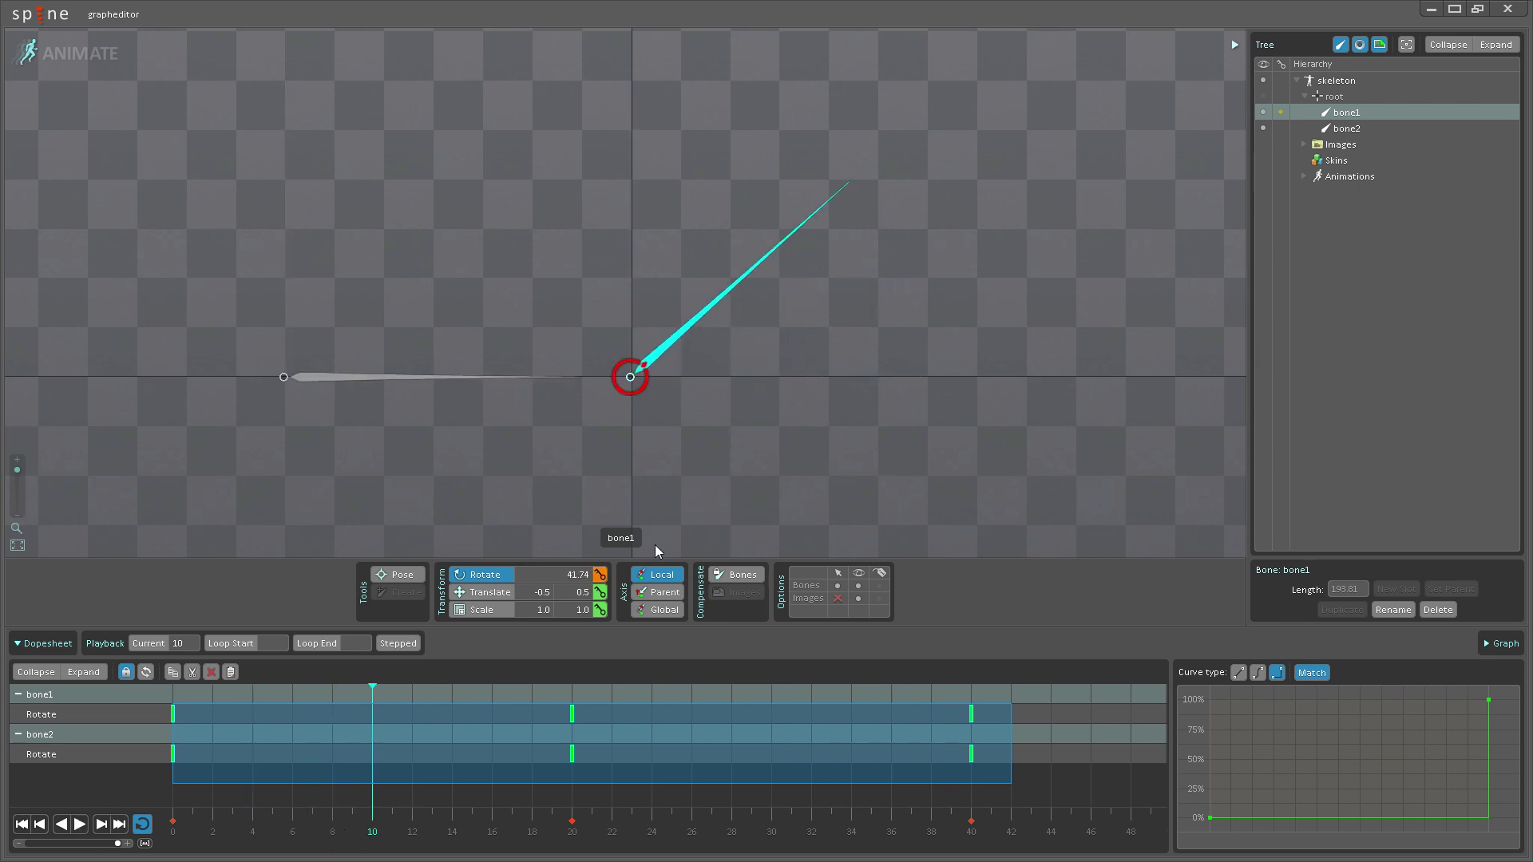
click(597, 582)
drag(210, 836, 172, 836)
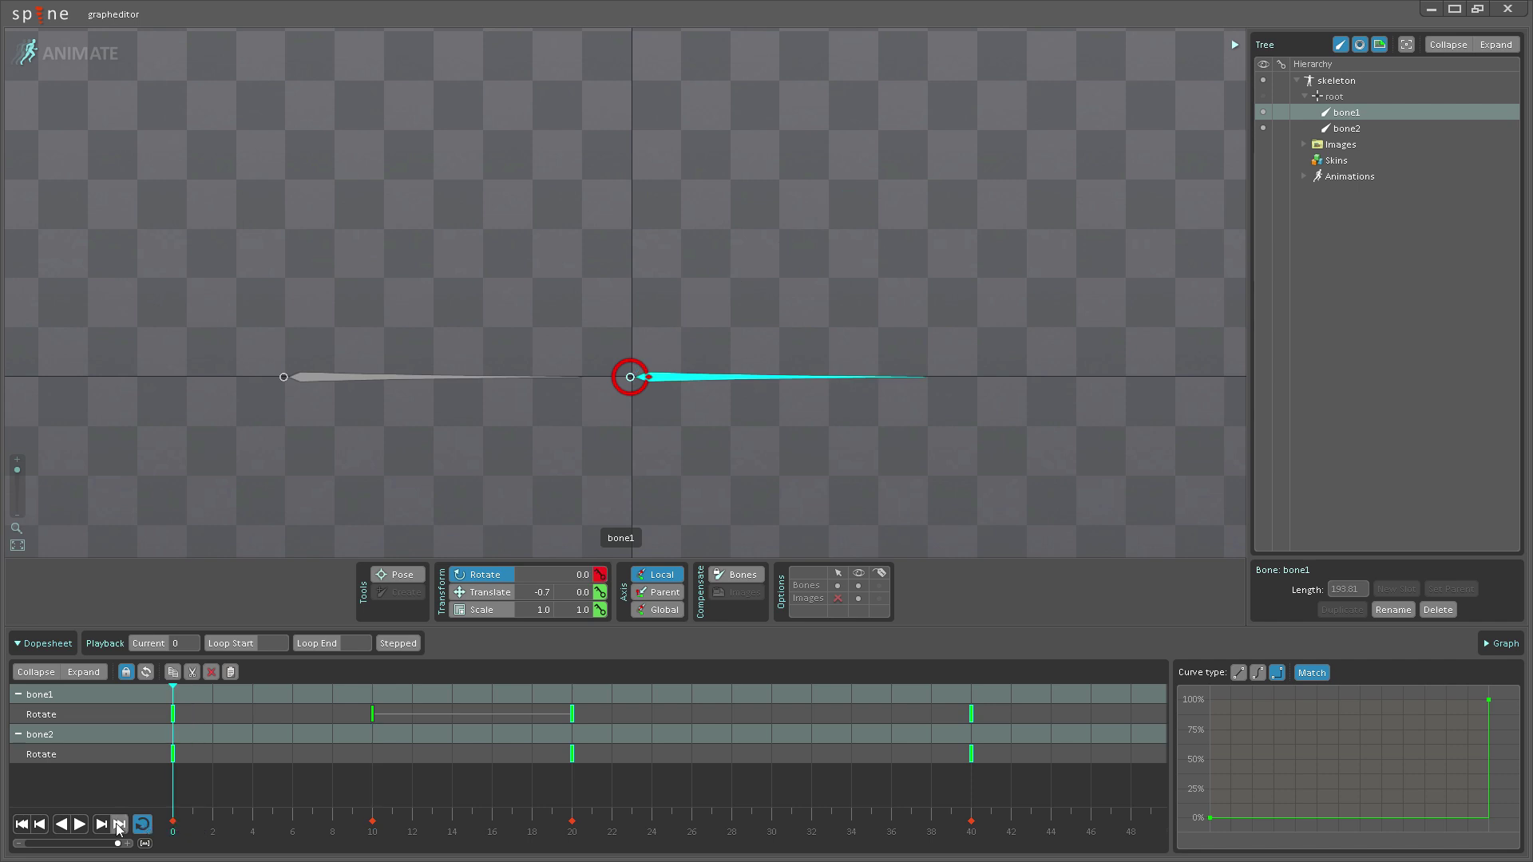
click(82, 827)
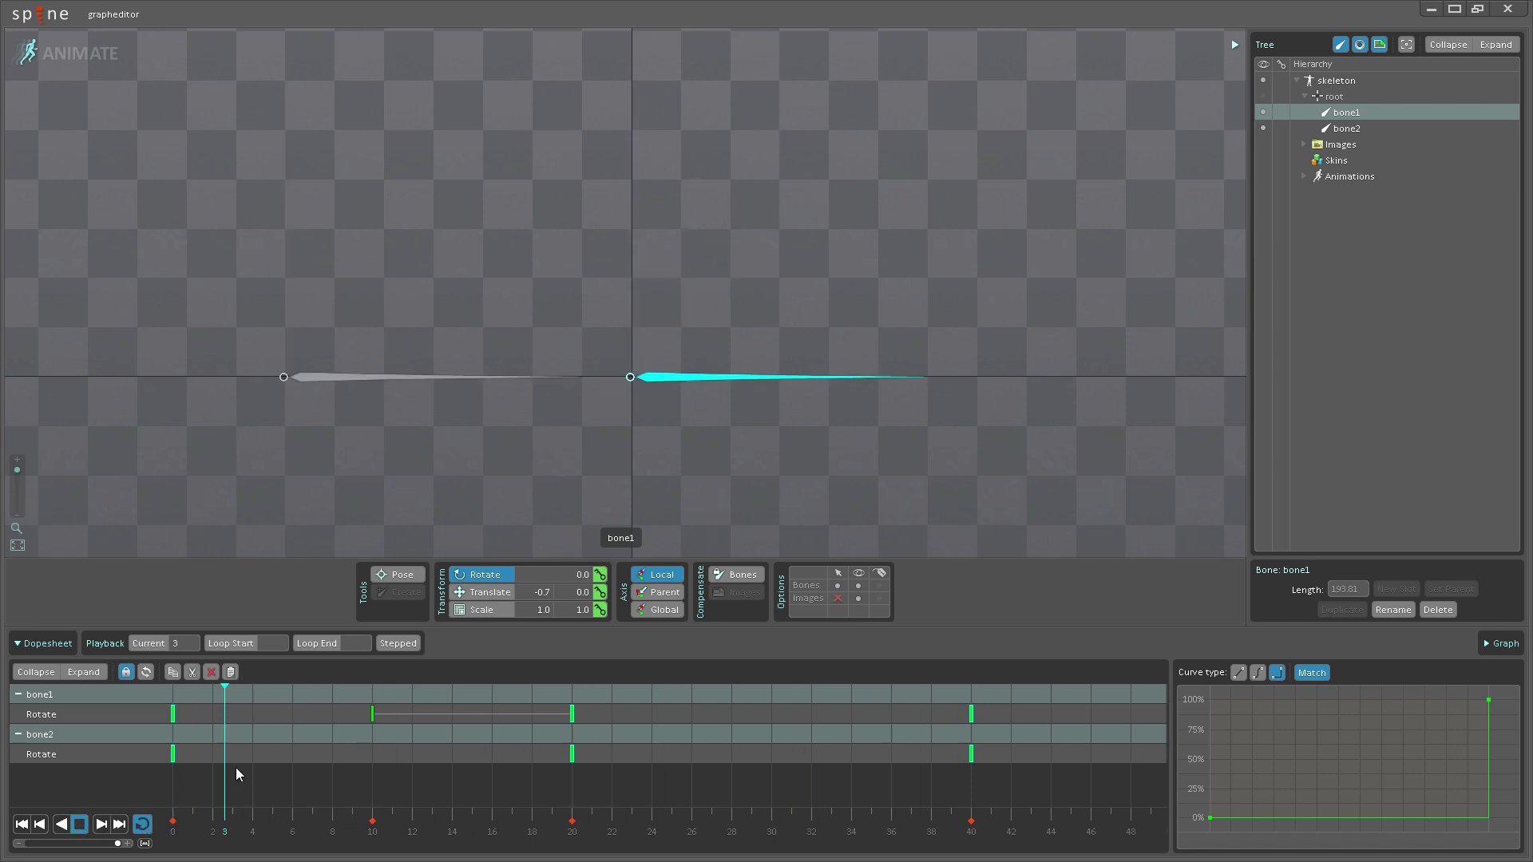
Step: Make bone1's new frame-10 key stepped, then stop playback back at frame 0
click(371, 713)
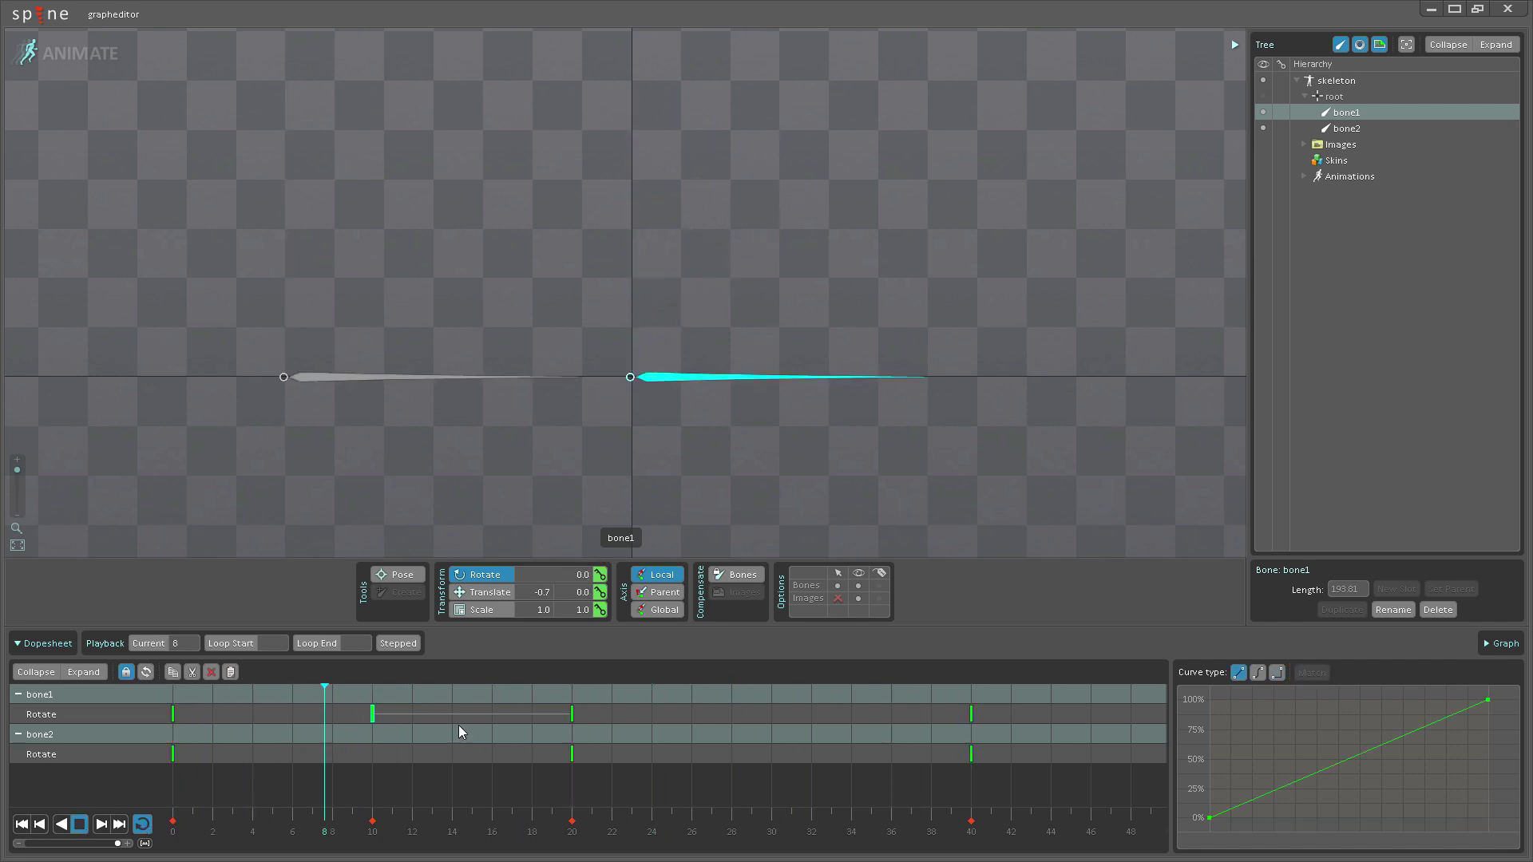
click(1278, 673)
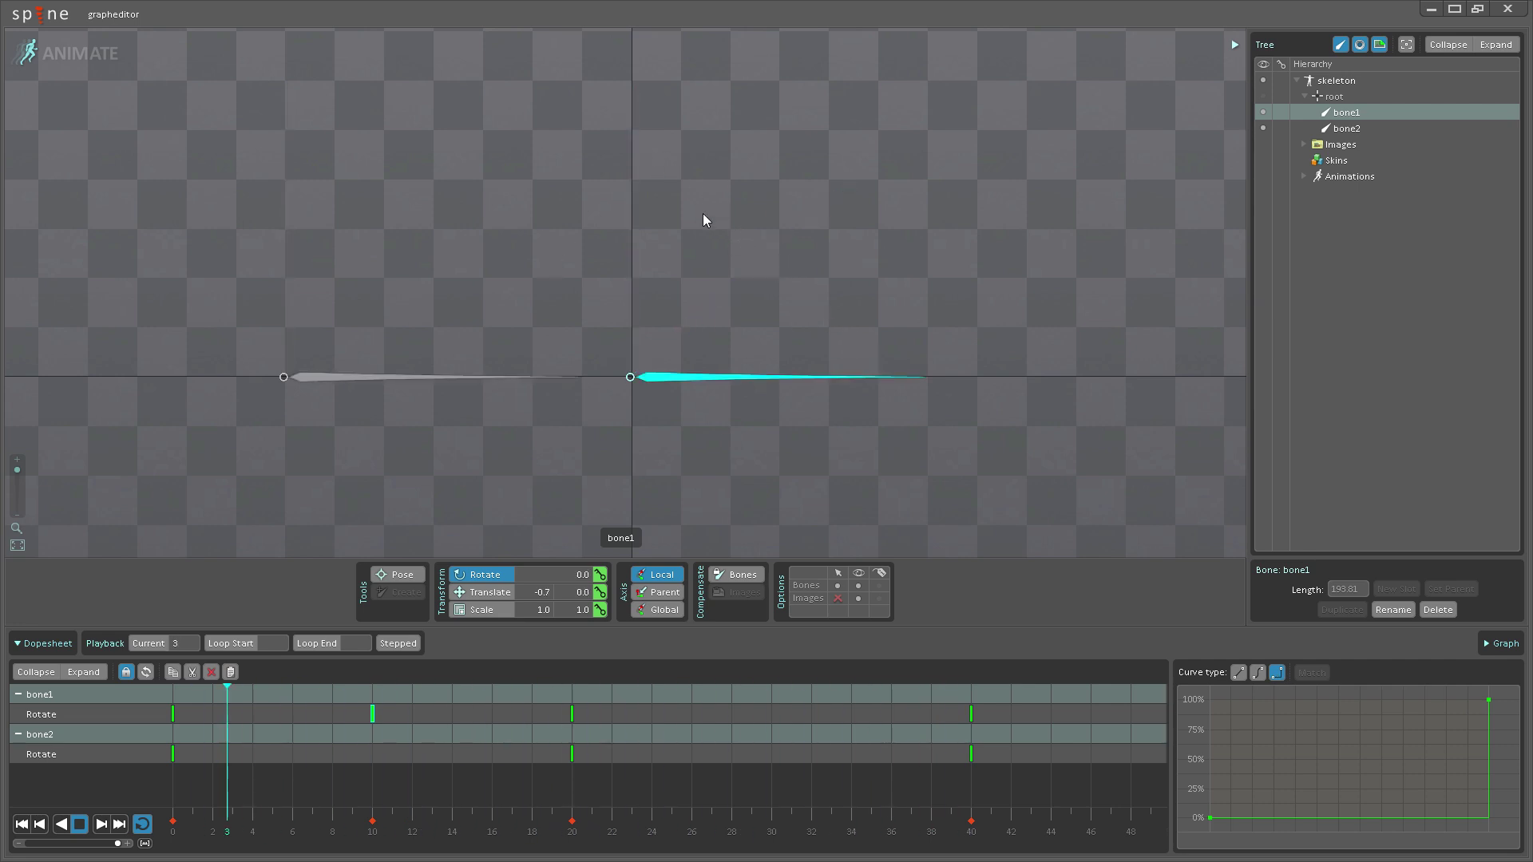
click(78, 829)
click(164, 833)
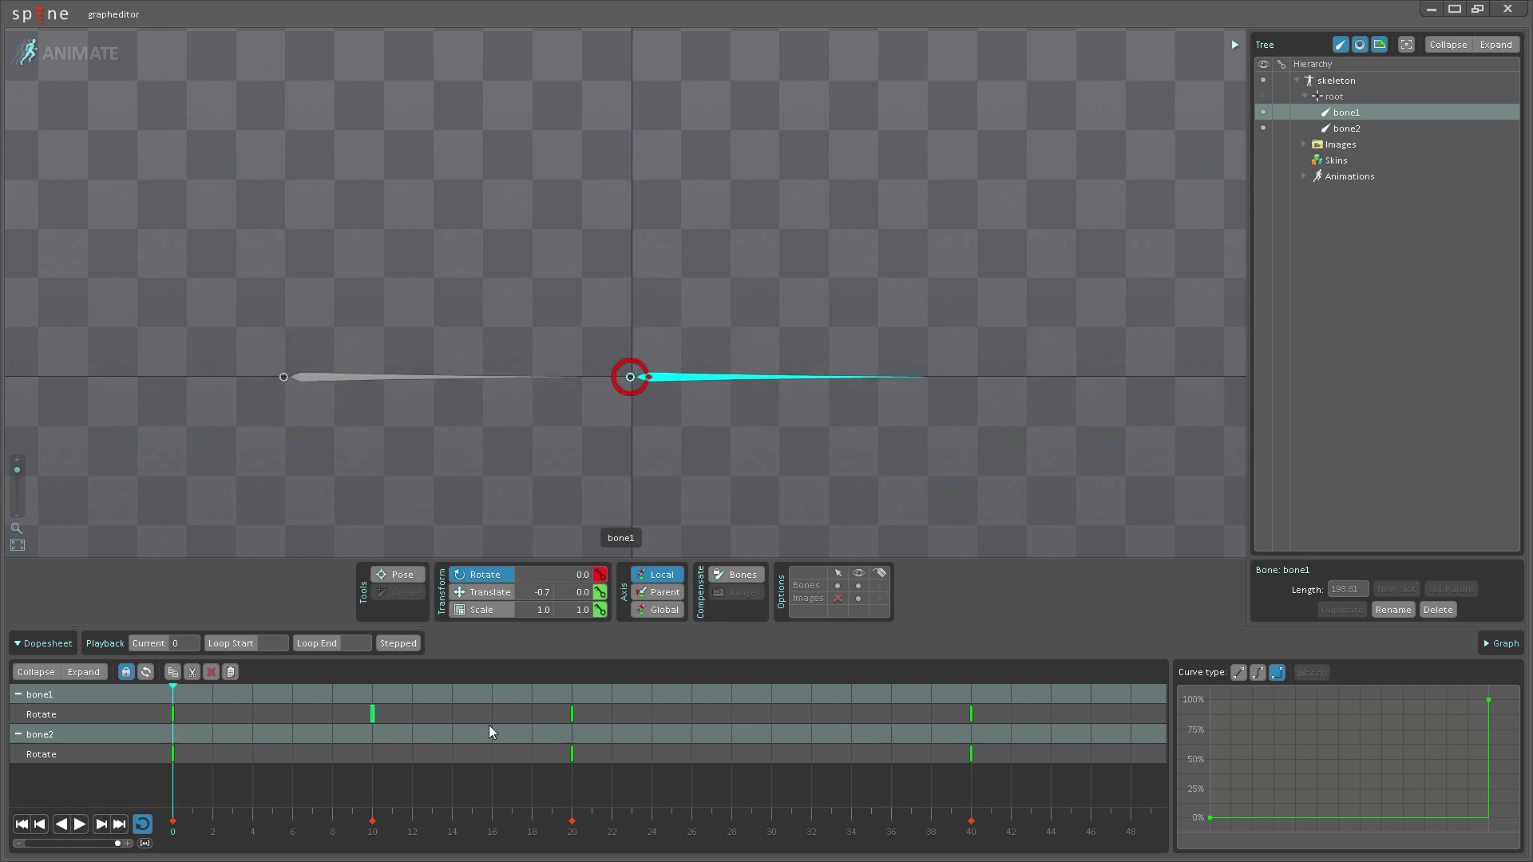